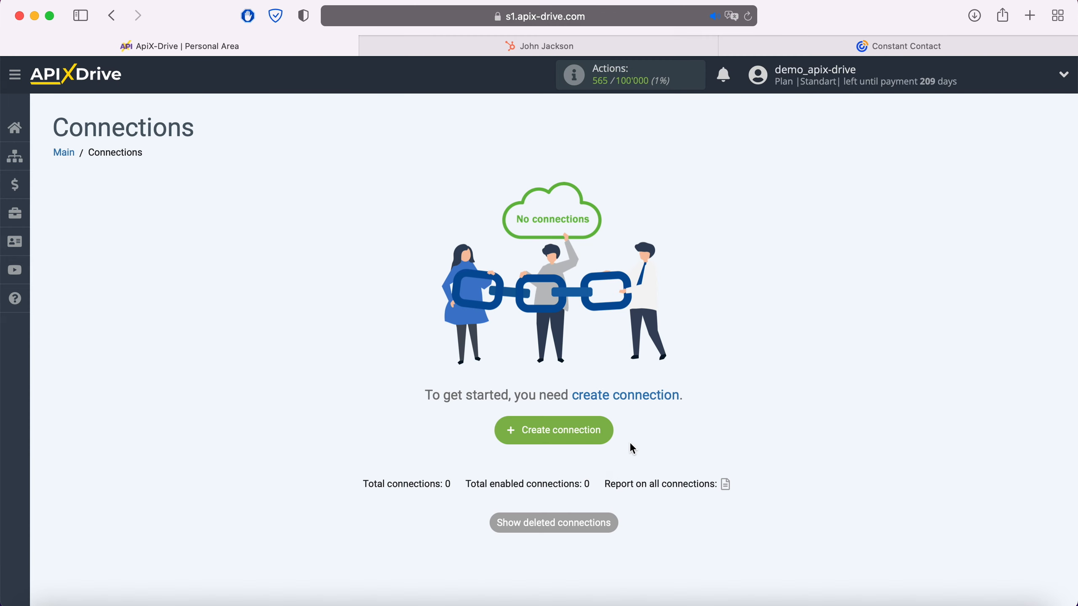
- Create a new connection, opening the data source settings for 'New connection 10'
left_click(606, 429)
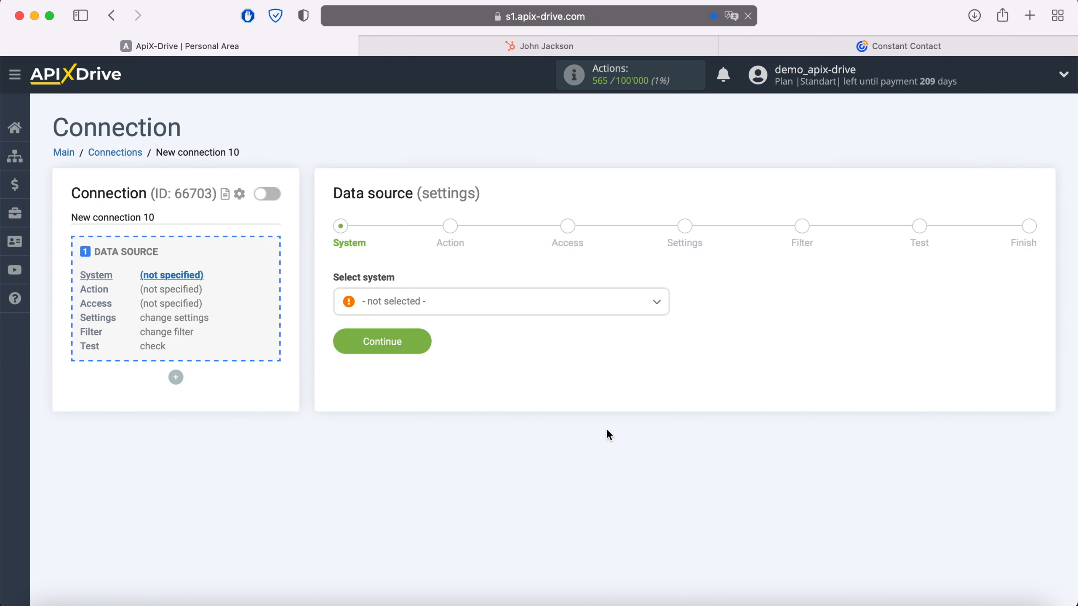
- Select Hubspot as the data source system
left_click(496, 309)
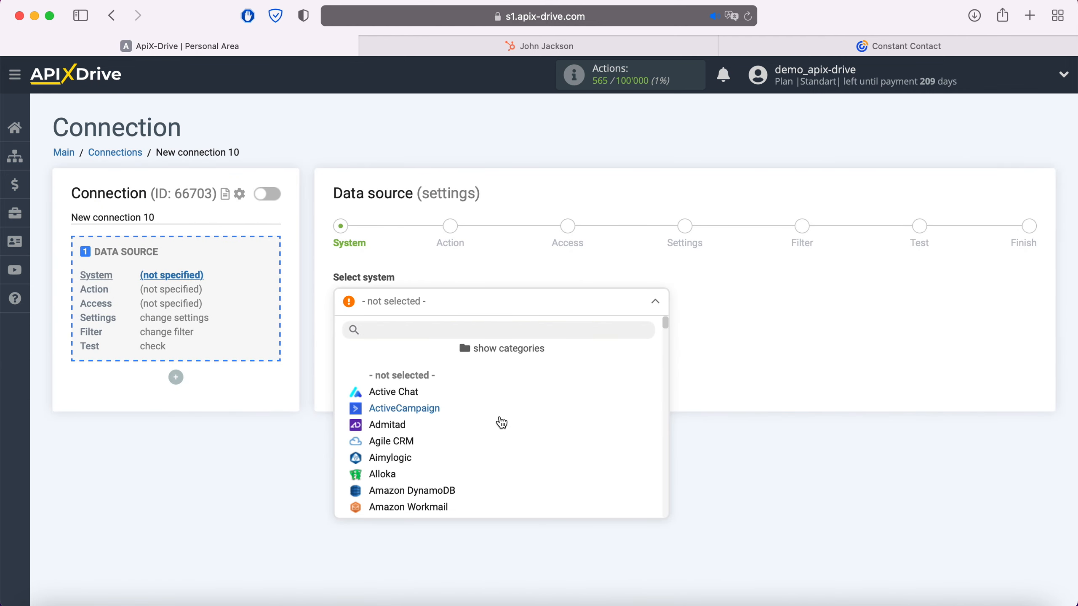
scroll(501, 420, "down", 10)
scroll(501, 422, "down", 15)
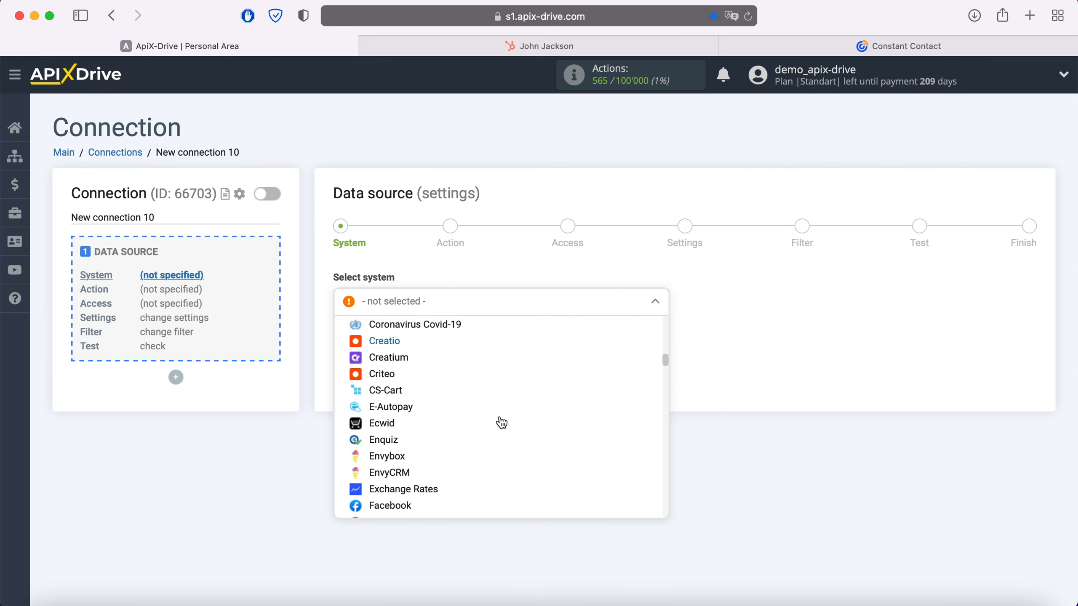
scroll(501, 423, "down", 5)
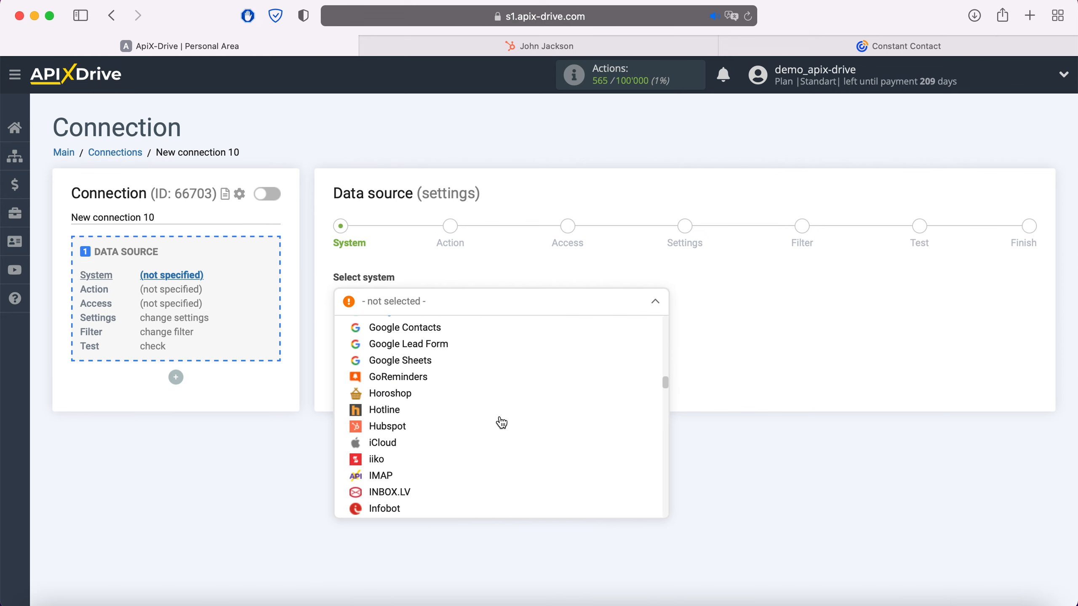
left_click(404, 434)
left_click(424, 343)
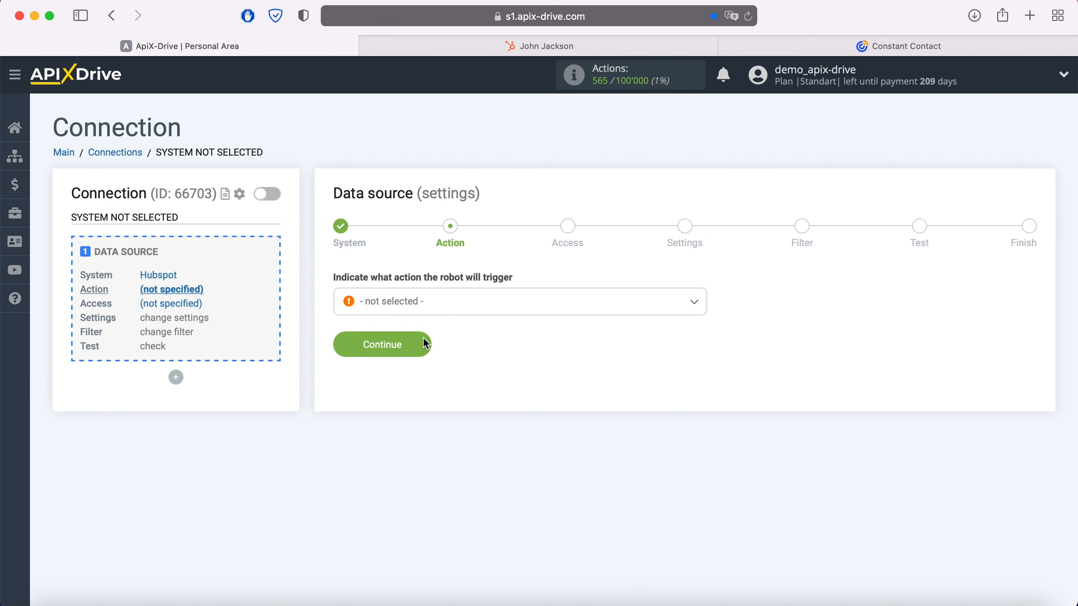
- Set the Hubspot trigger action to Get Contacts (new)
left_click(441, 307)
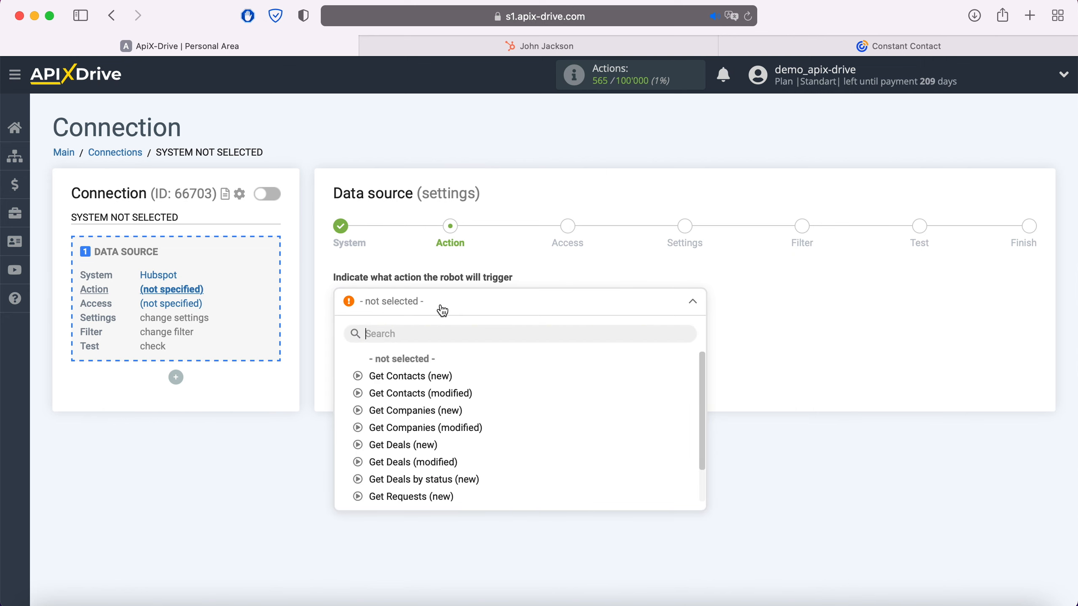
left_click(406, 376)
left_click(424, 344)
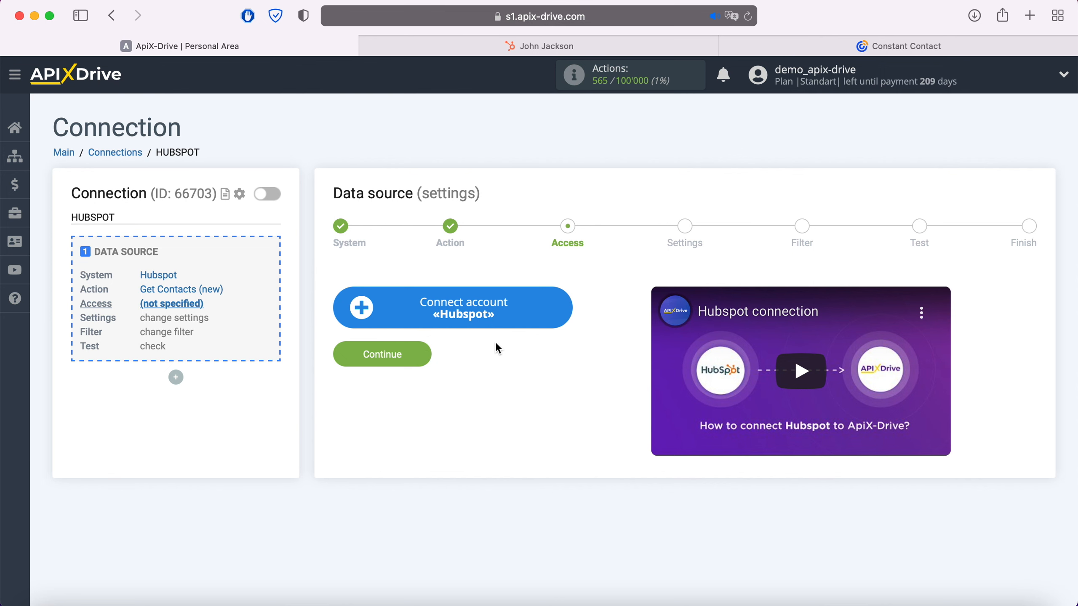
- Open the Hubspot account integration setup, then switch to the HubSpot browser tab
left_click(560, 307)
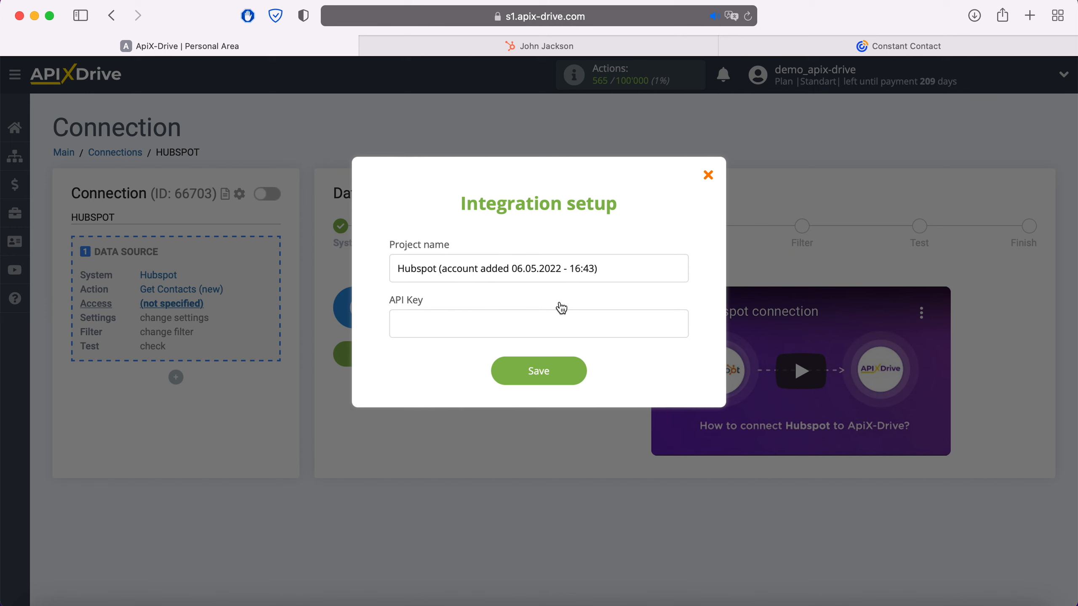
left_click(547, 50)
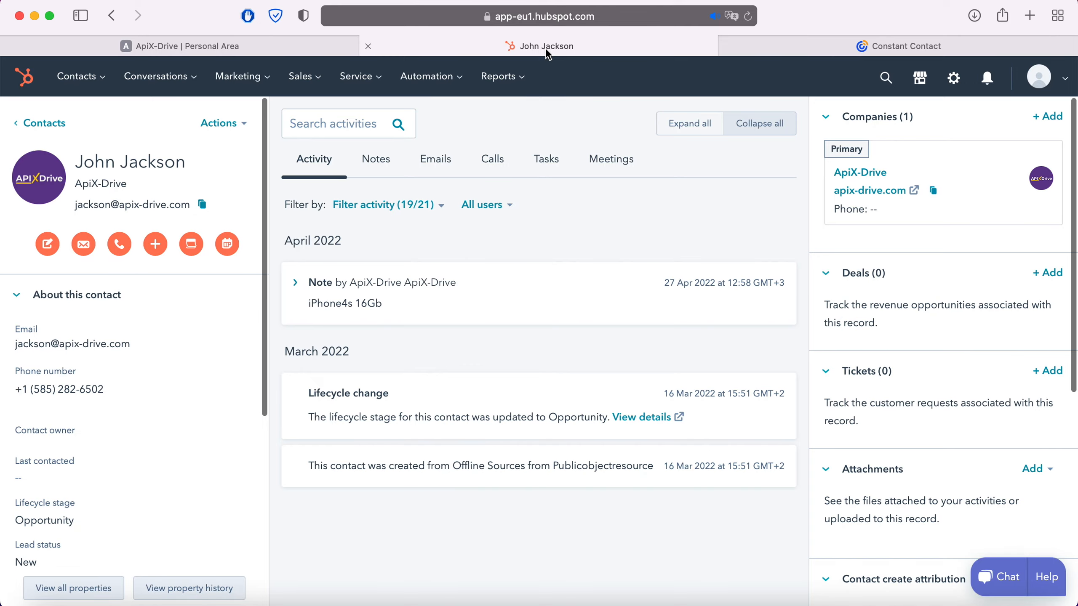
- Reveal the HubSpot API key under Profile & Preferences > Integrations and copy it
left_click(1067, 79)
left_click(984, 166)
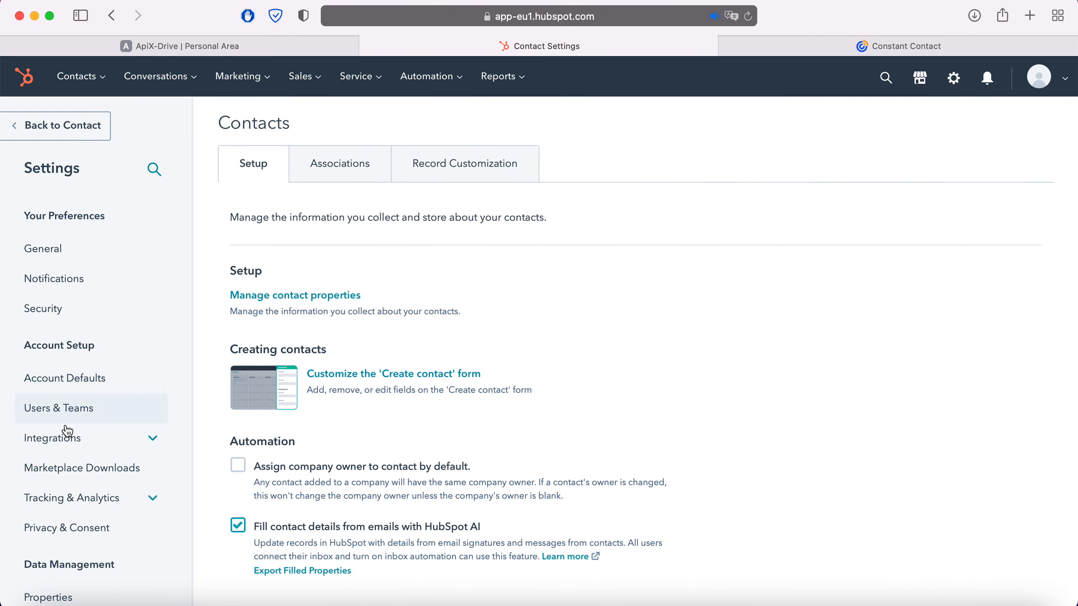
left_click(61, 439)
left_click(57, 536)
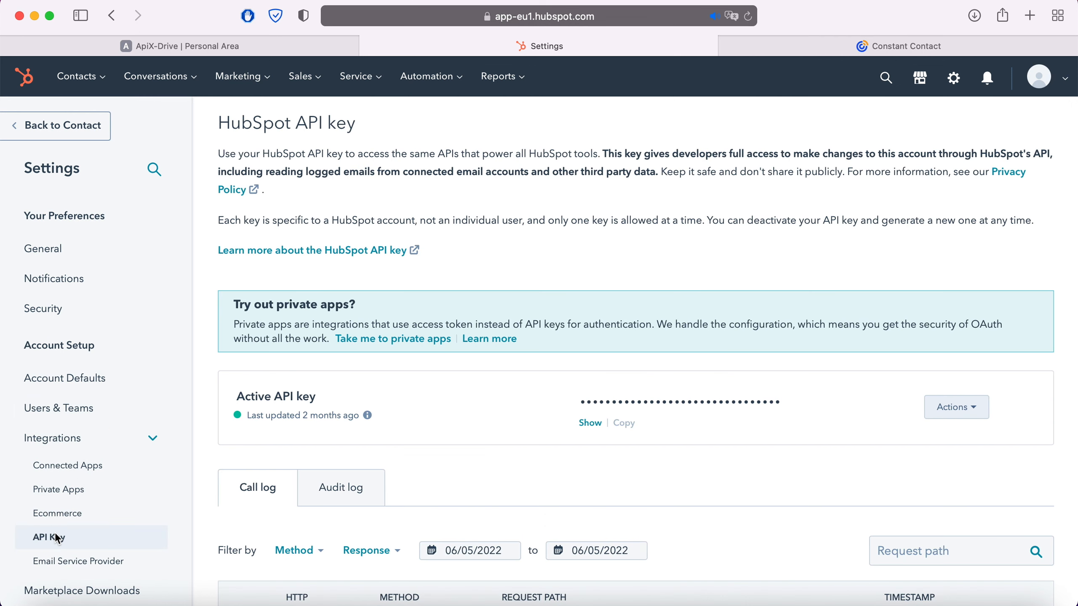
left_click(588, 423)
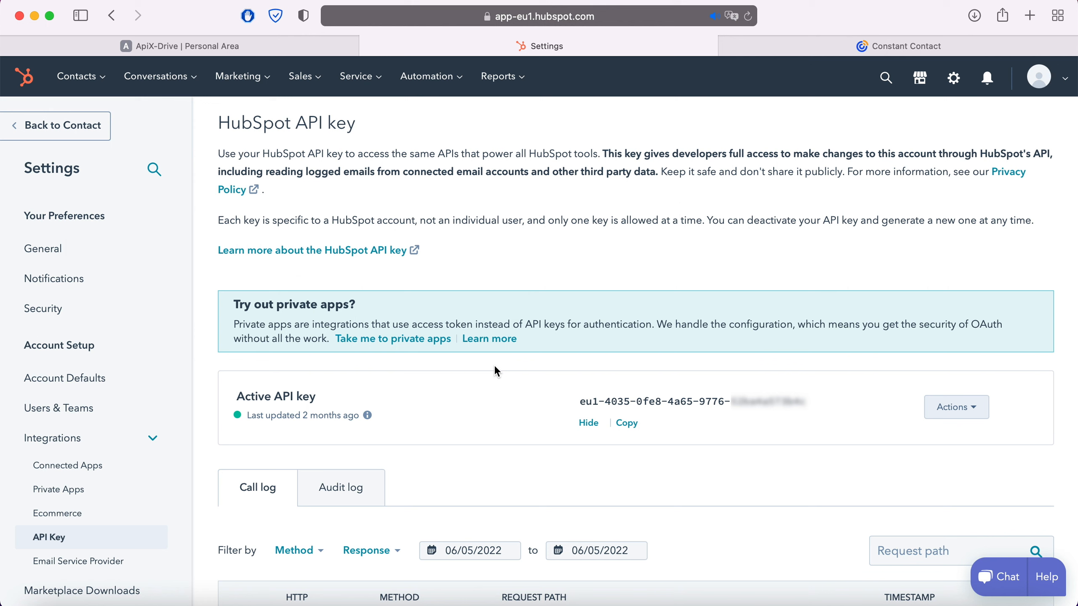
left_click_drag(581, 402, 801, 410)
right_click(768, 414)
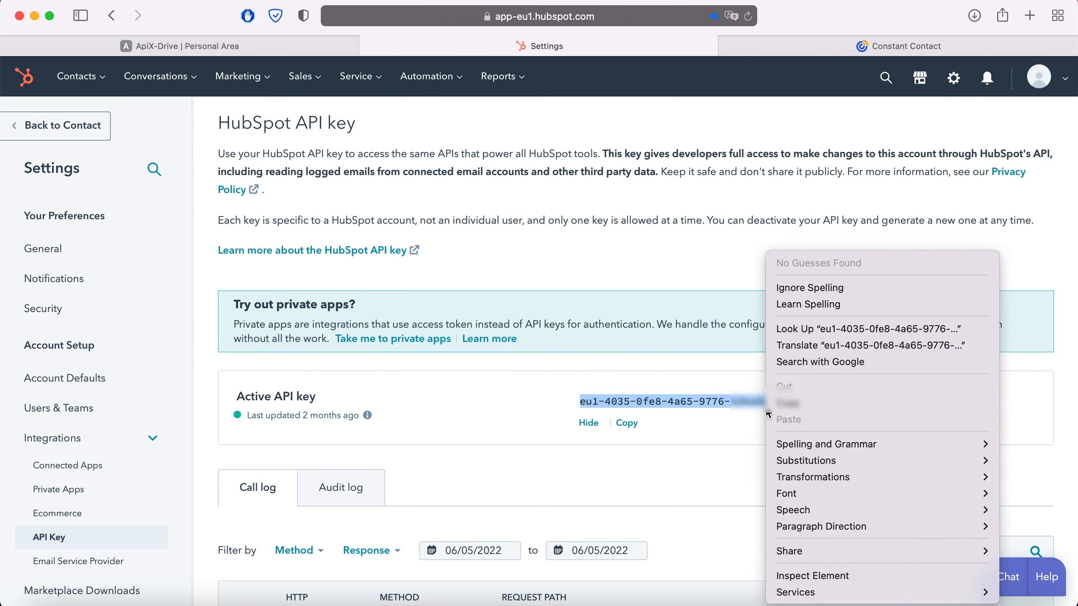
left_click(802, 406)
- Paste the copied HubSpot API key into ApiX-Drive and save the account
left_click(327, 50)
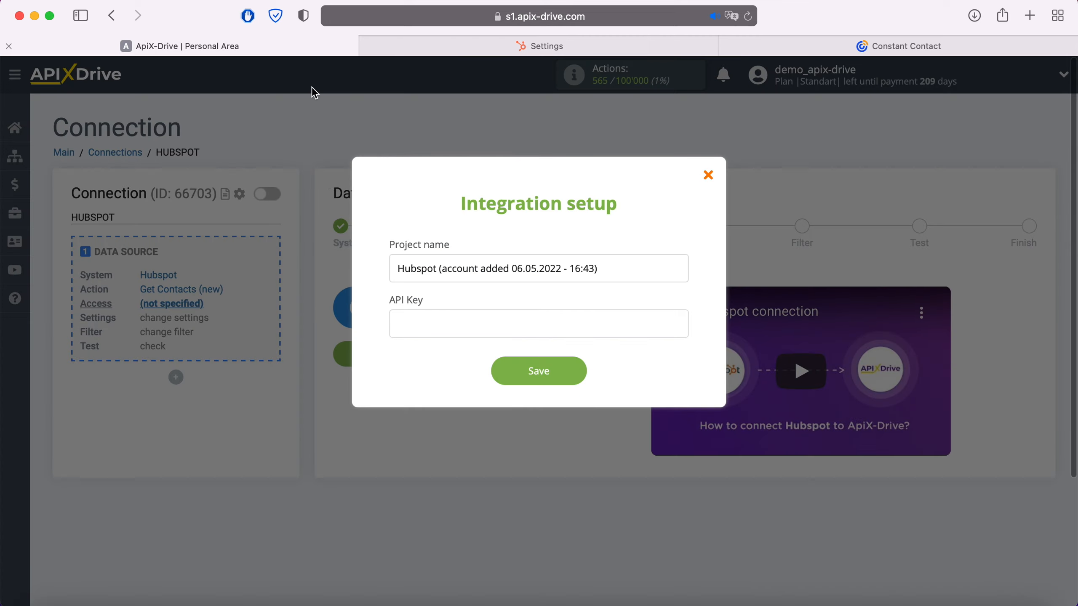
right_click(443, 325)
left_click(472, 365)
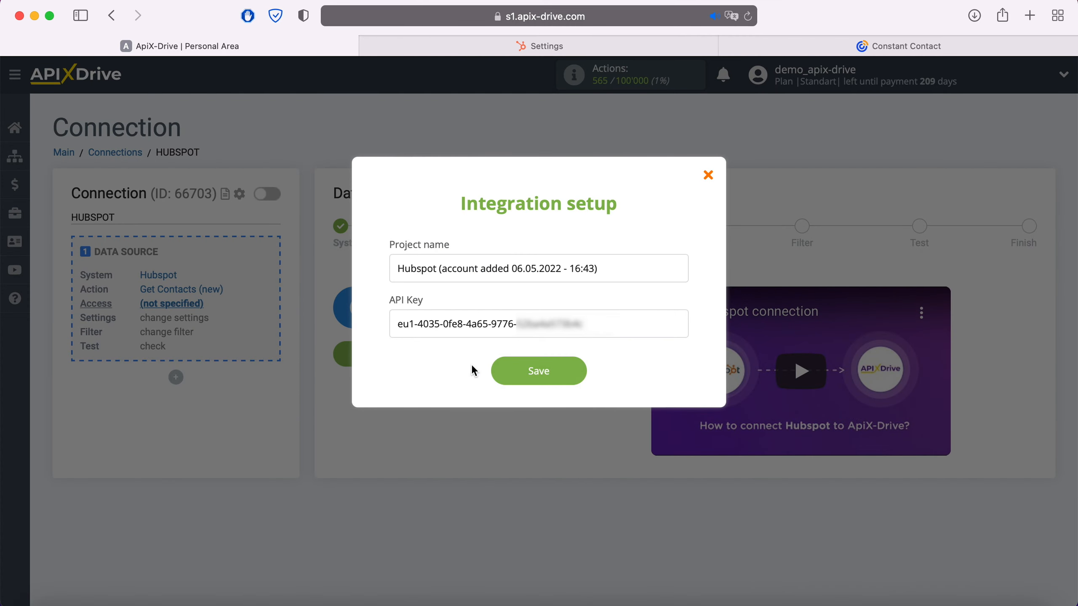
left_click(580, 373)
- Select the new Hubspot login and continue through Settings to the Filter step
left_click(567, 308)
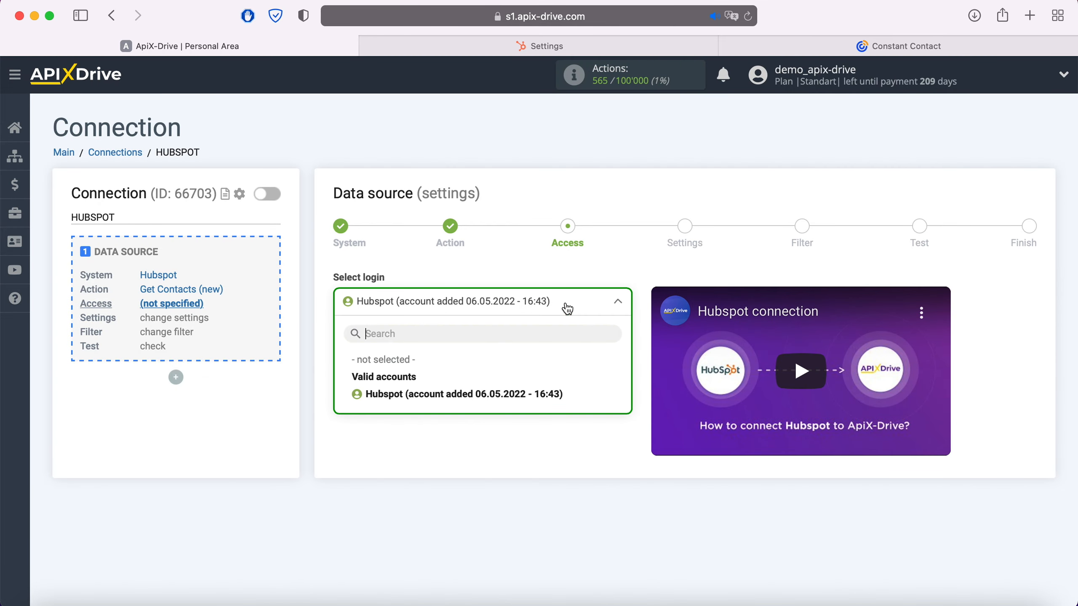
left_click(540, 396)
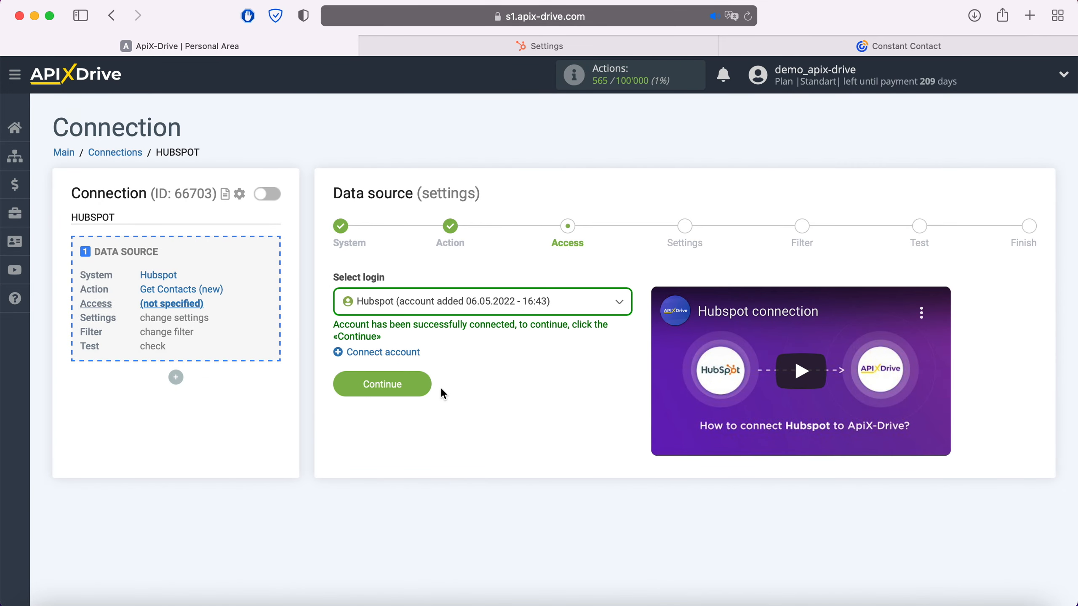
left_click(427, 383)
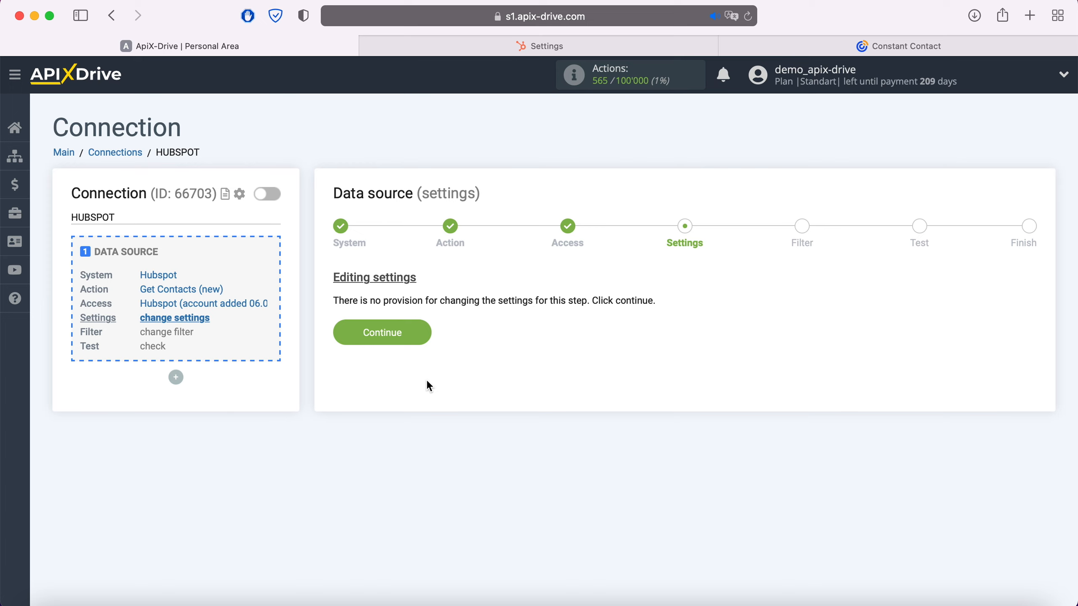
left_click(420, 331)
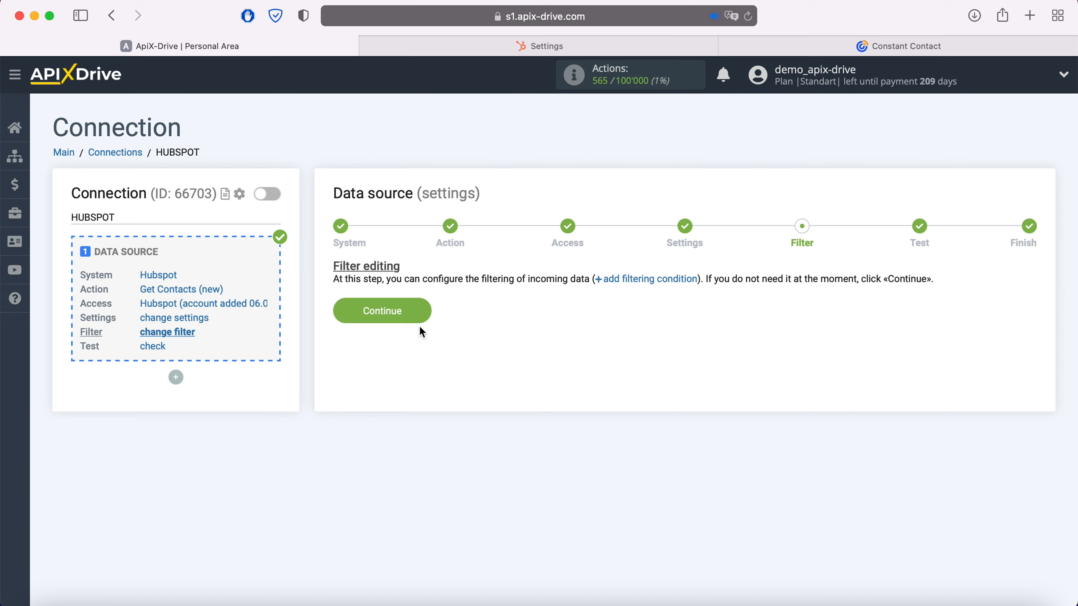
- Skip filtering, review the loaded HubSpot test contact, and finish the source setup
left_click(421, 314)
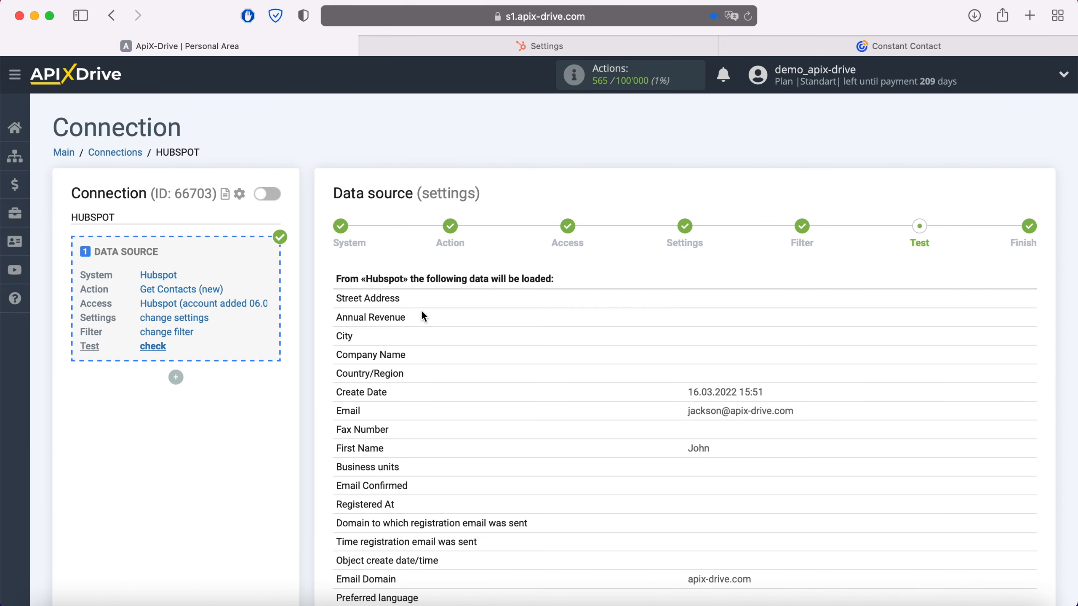
scroll(422, 314, "down", 10)
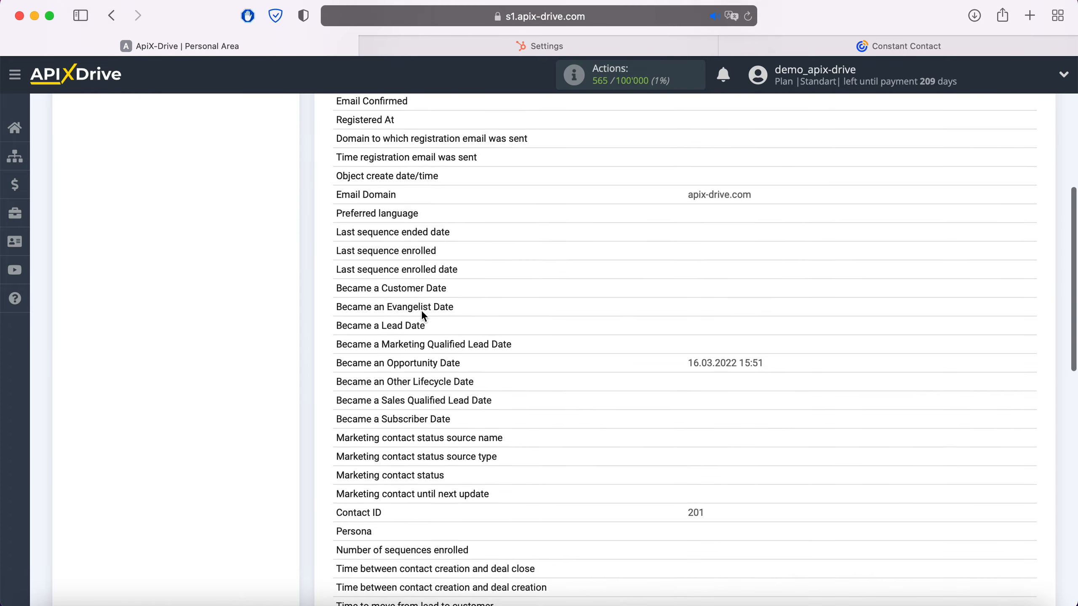
scroll(422, 313, "down", 12)
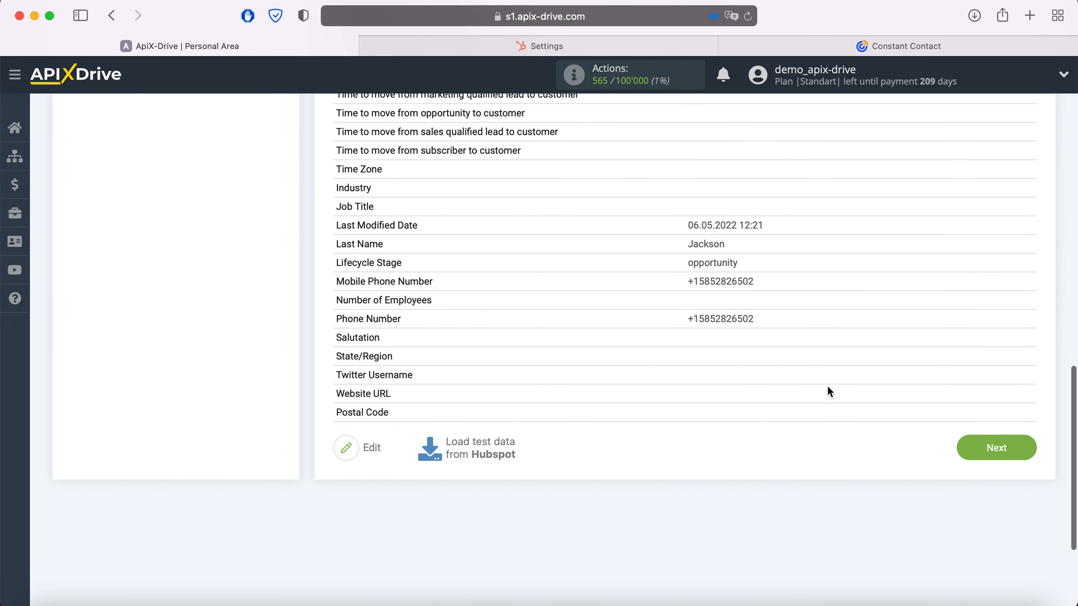
left_click(1029, 449)
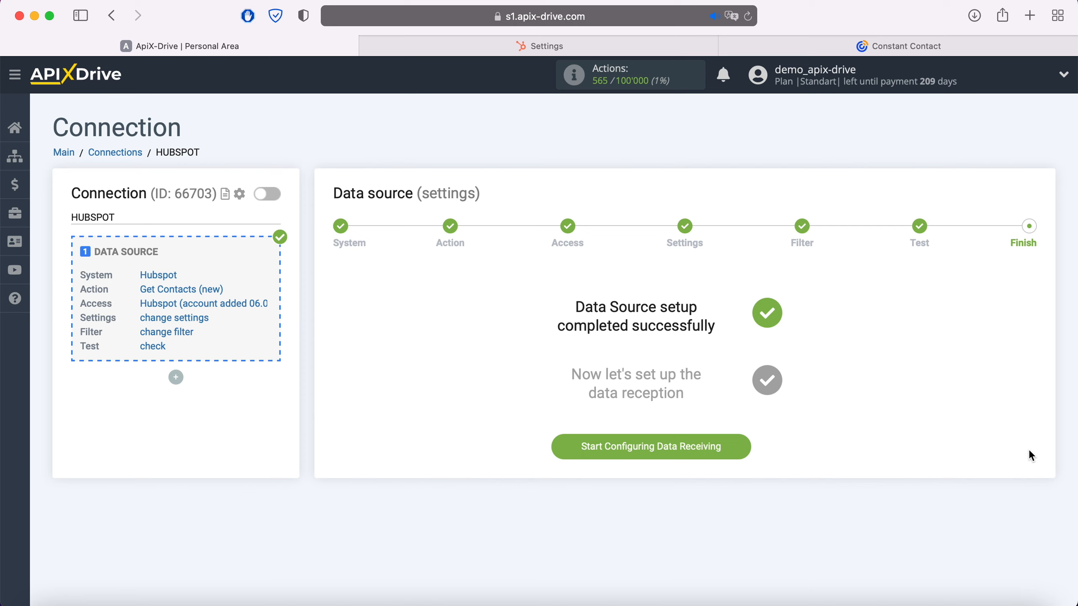
- Start data receiving setup and choose Constant Contact as the destination system
left_click(744, 445)
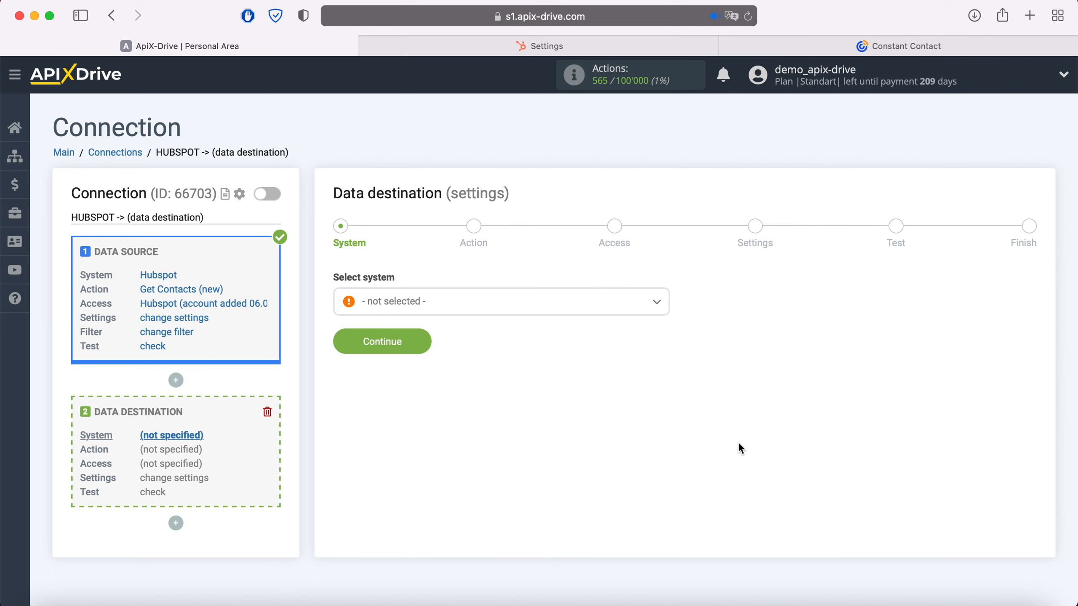
left_click(528, 309)
scroll(530, 414, "down", 2)
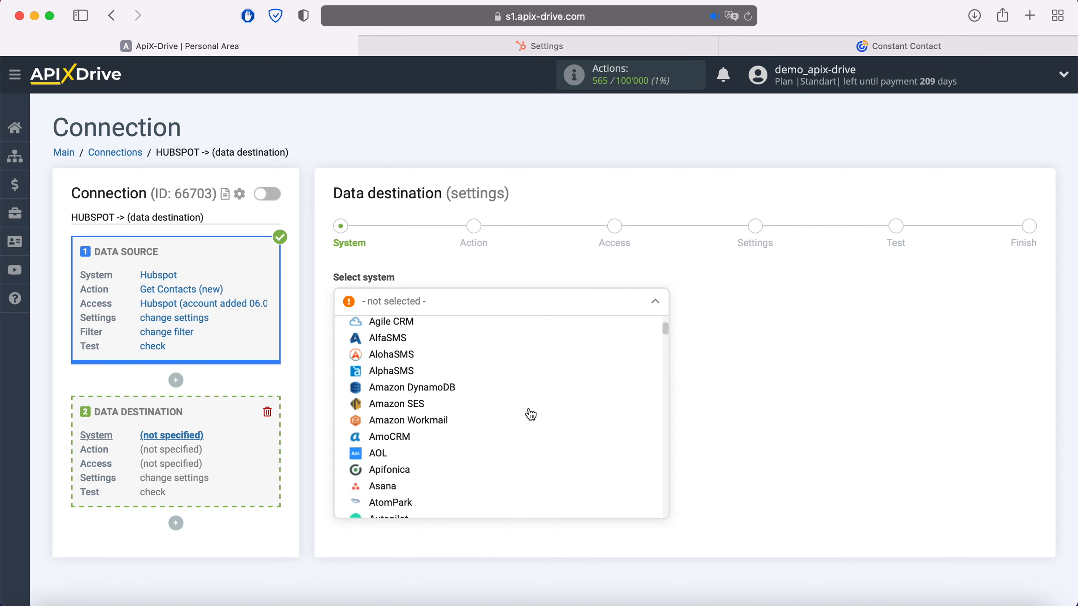
scroll(529, 414, "down", 10)
left_click(439, 401)
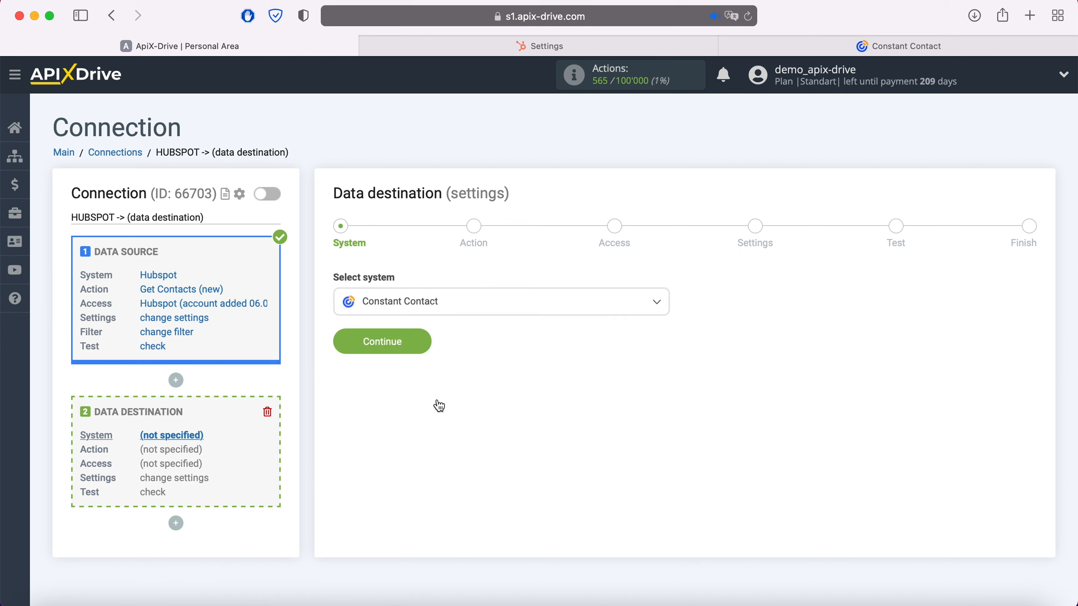
left_click(417, 338)
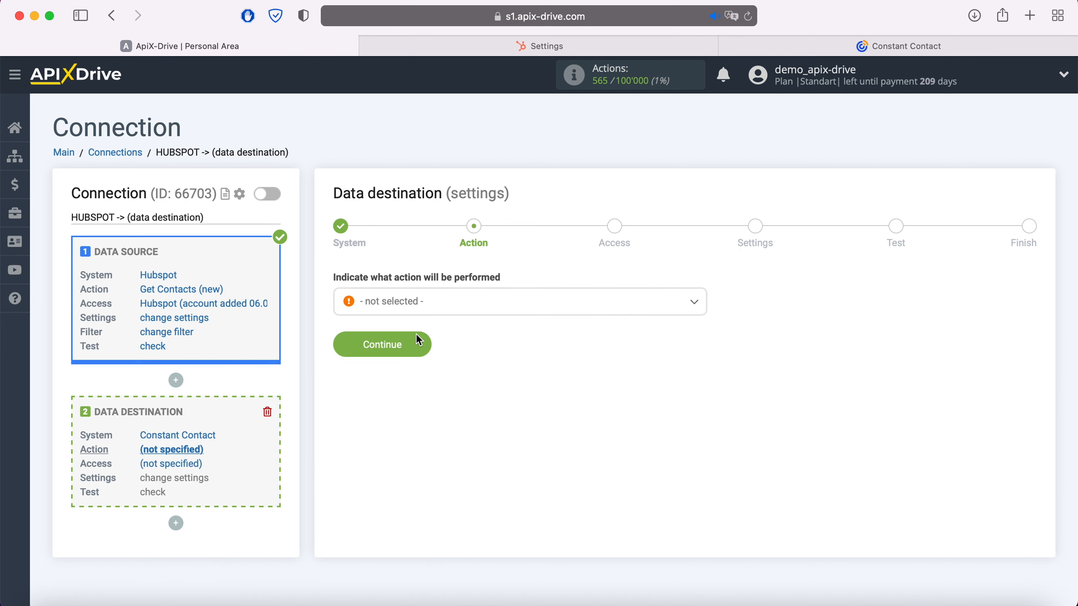
- Set the destination action to Add or Change Contact and bring up the Constant Contact login
left_click(441, 303)
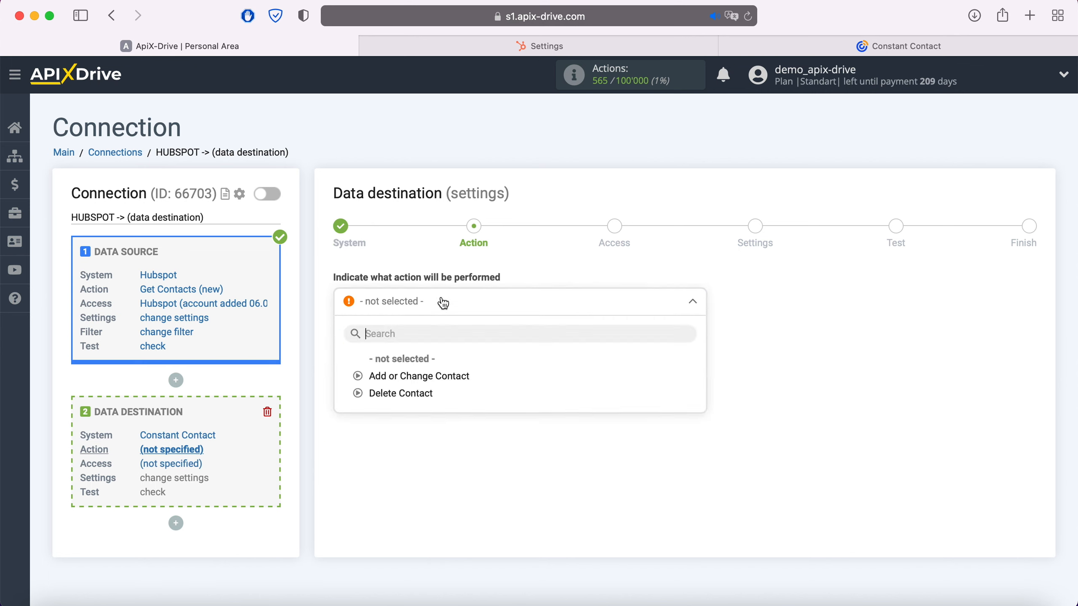
left_click(449, 376)
left_click(420, 343)
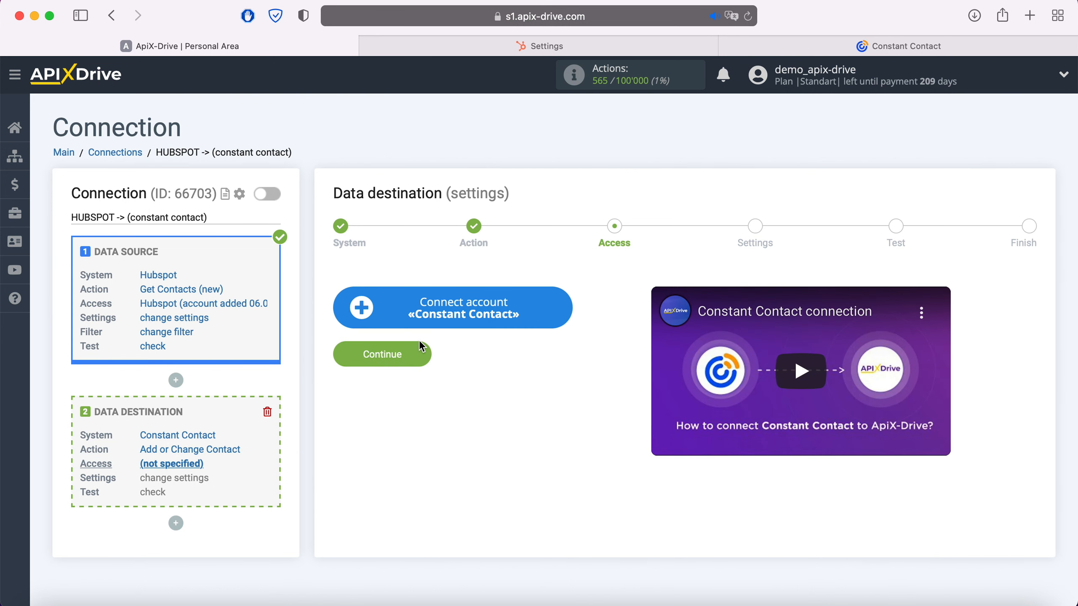
left_click(560, 307)
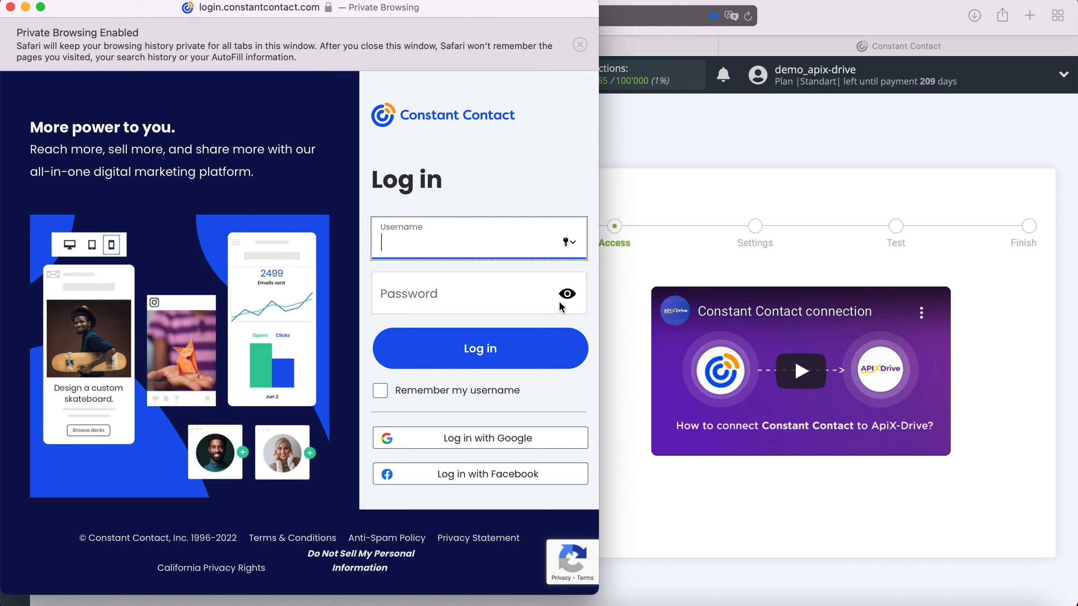
- Enter the Constant Contact account's login e-mail and password
left_click(488, 302)
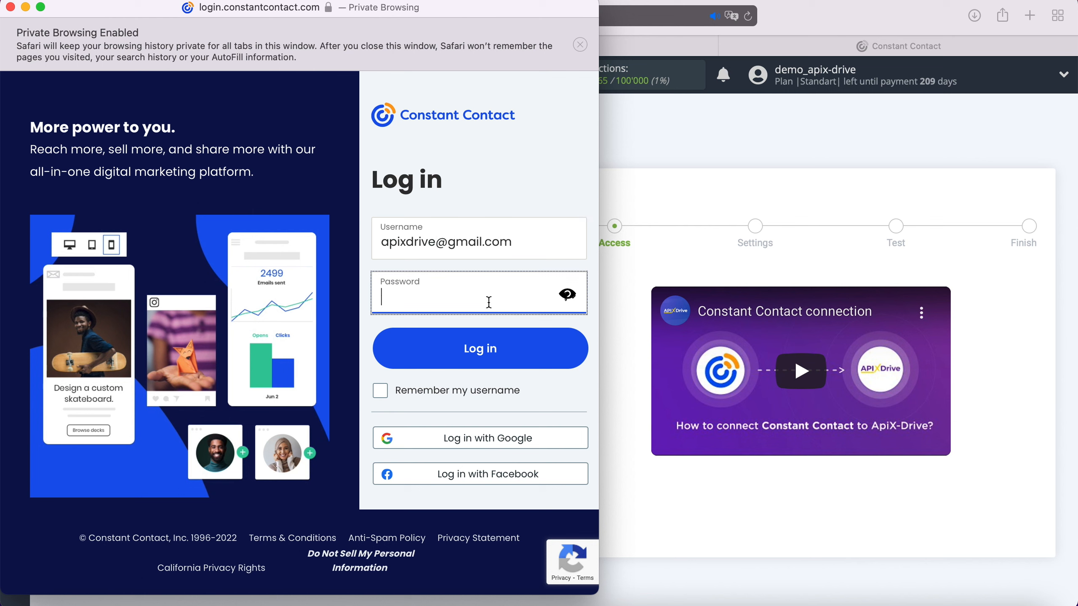
type("•••••••••••••")
- Sign in, select the Constant Contact login, and choose the General Interest contact list
left_click(489, 338)
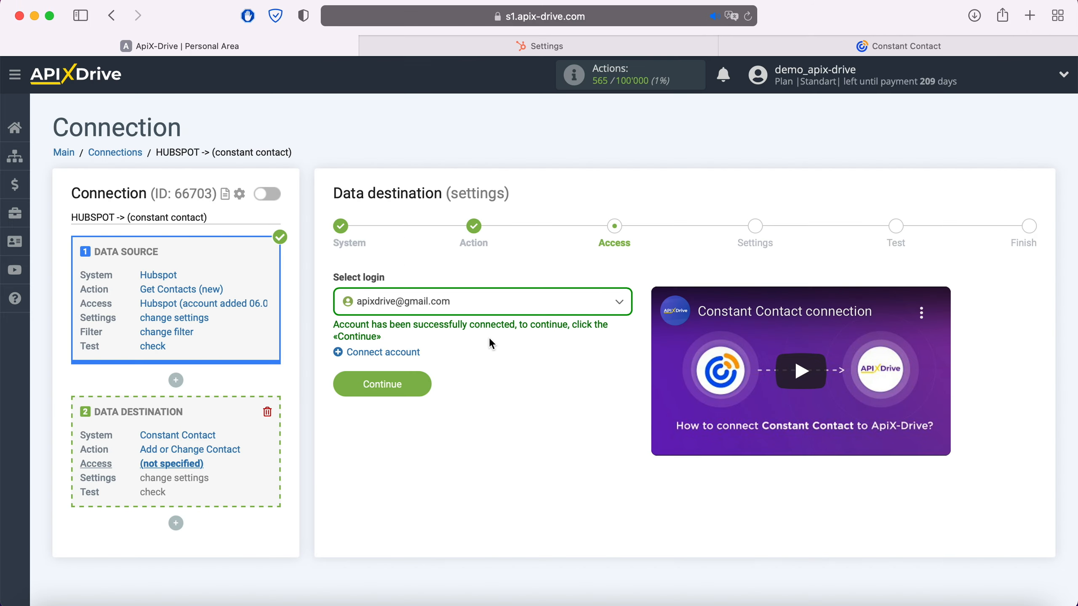
left_click(476, 309)
left_click(448, 393)
left_click(426, 384)
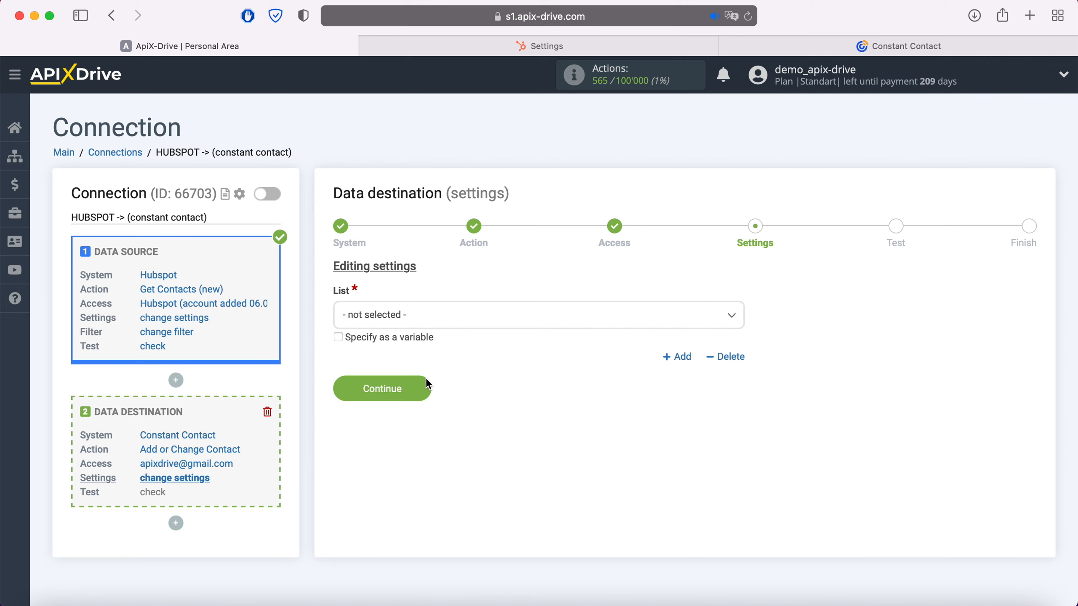
left_click(426, 319)
left_click(414, 391)
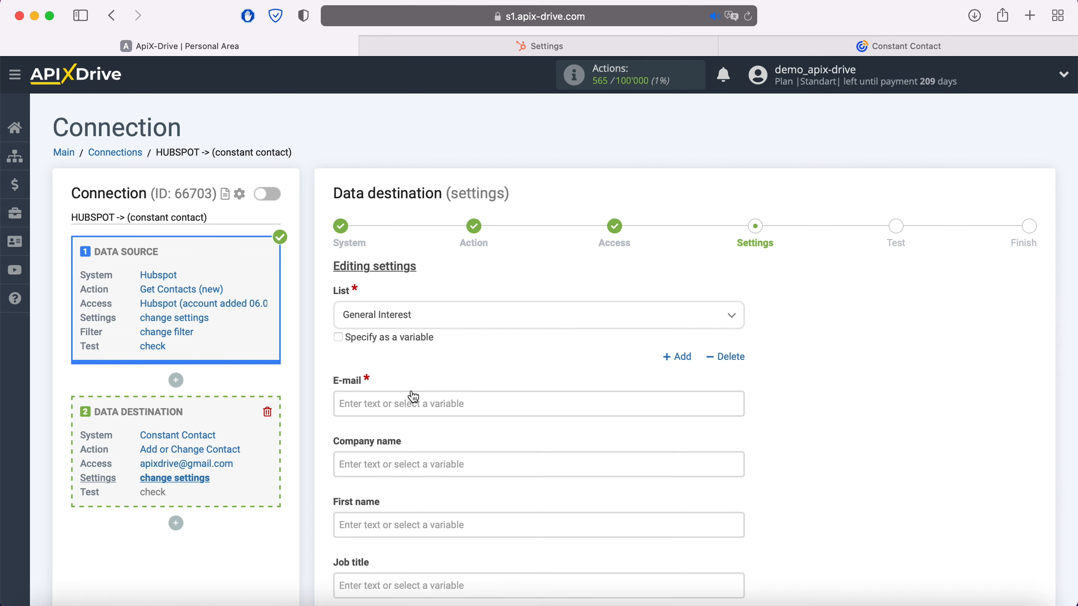
- Map HubSpot's Email to E-mail and First Name to First name
left_click(413, 403)
scroll(588, 361, "down", 5)
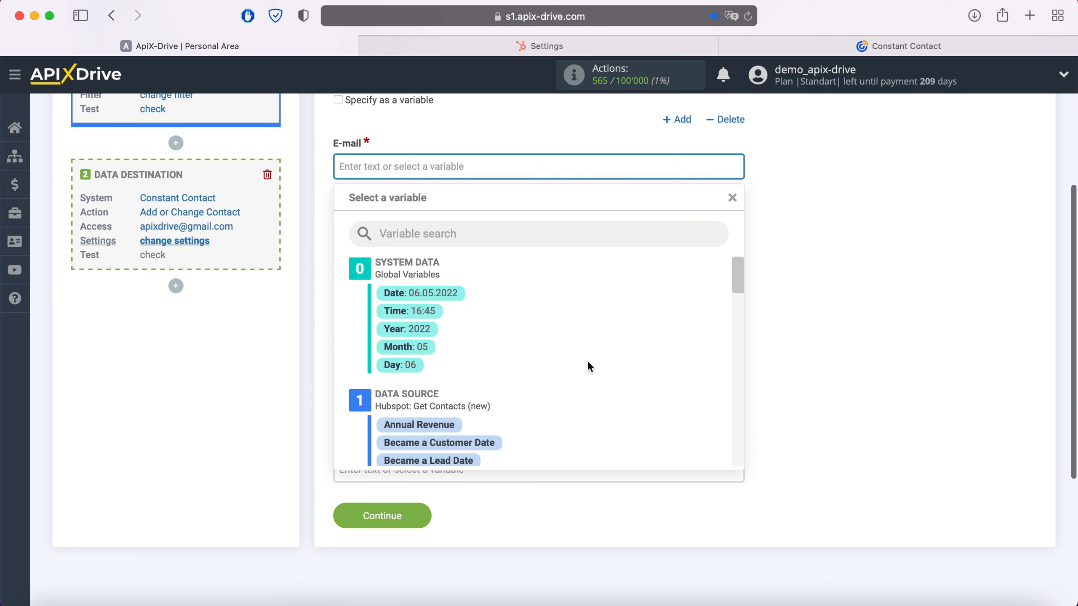
scroll(588, 360, "down", 2)
scroll(588, 360, "down", 5)
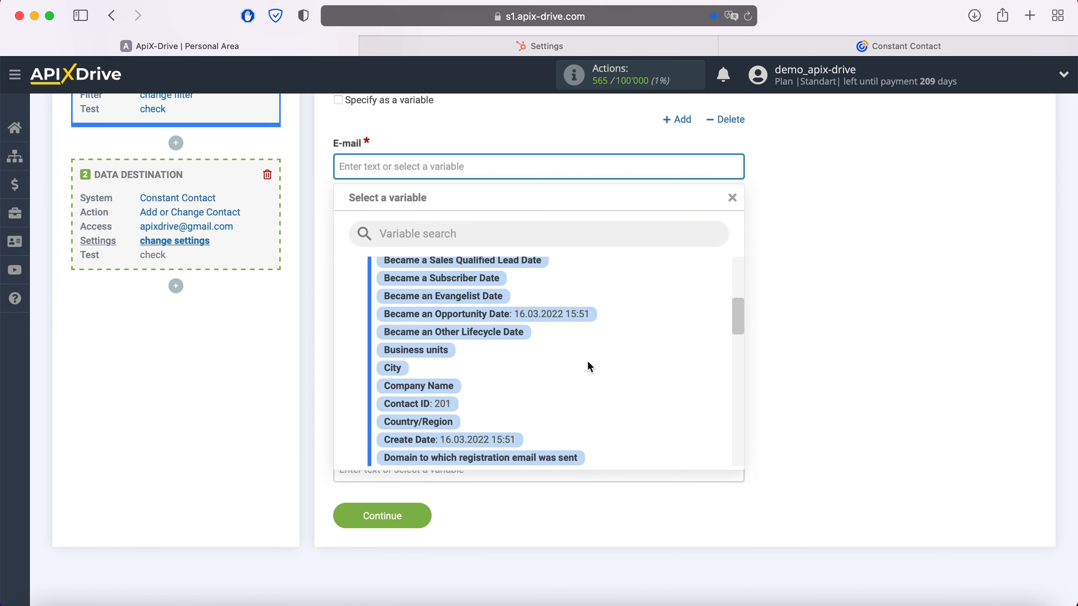
scroll(586, 364, "down", 1)
left_click(513, 373)
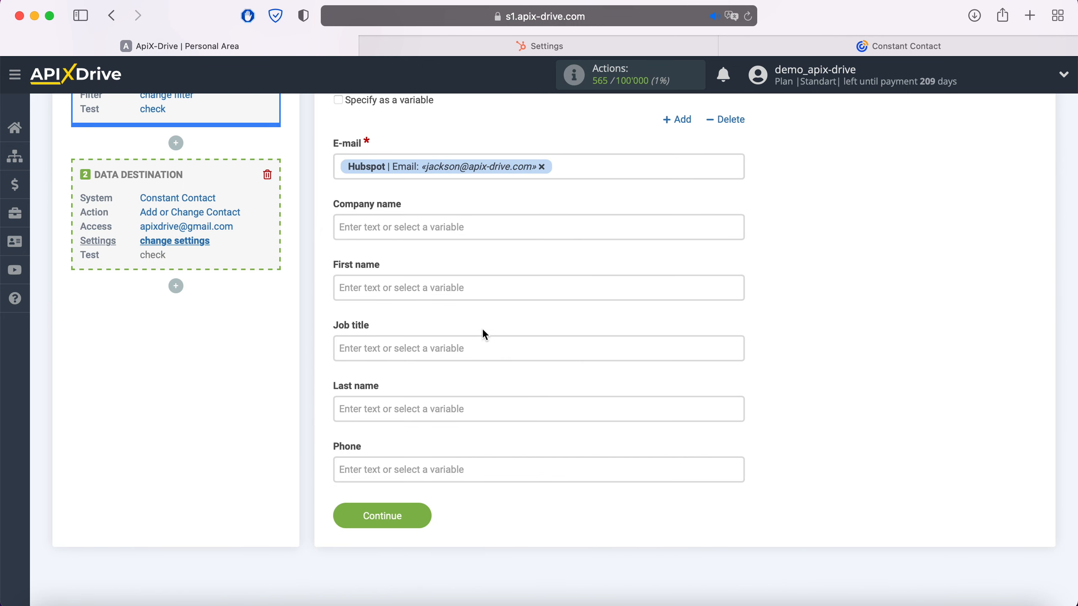
left_click(470, 290)
scroll(471, 292, "down", 3)
scroll(540, 330, "down", 3)
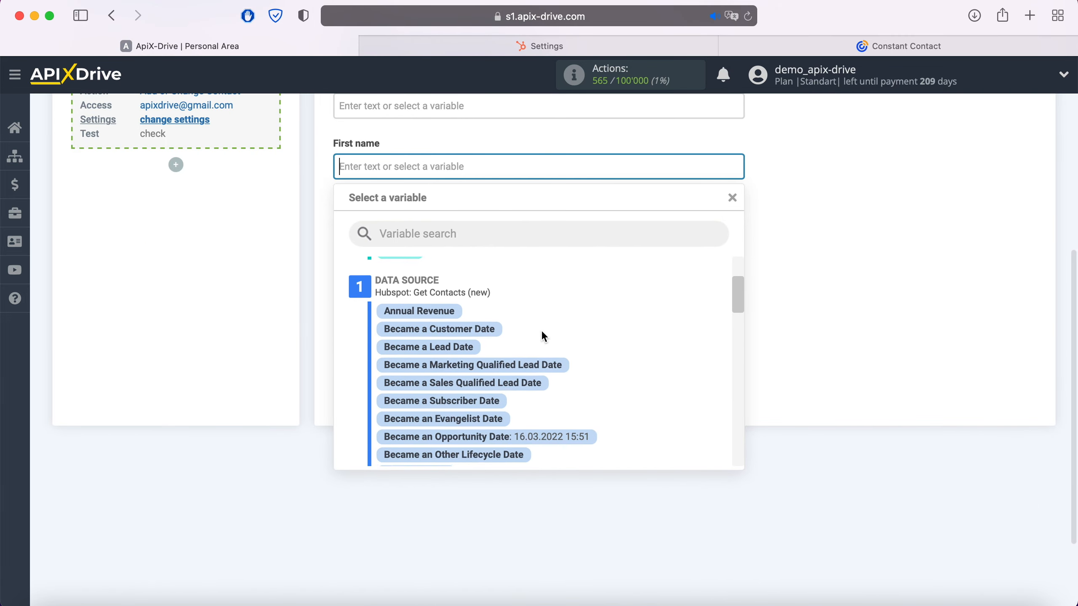
scroll(542, 334, "down", 8)
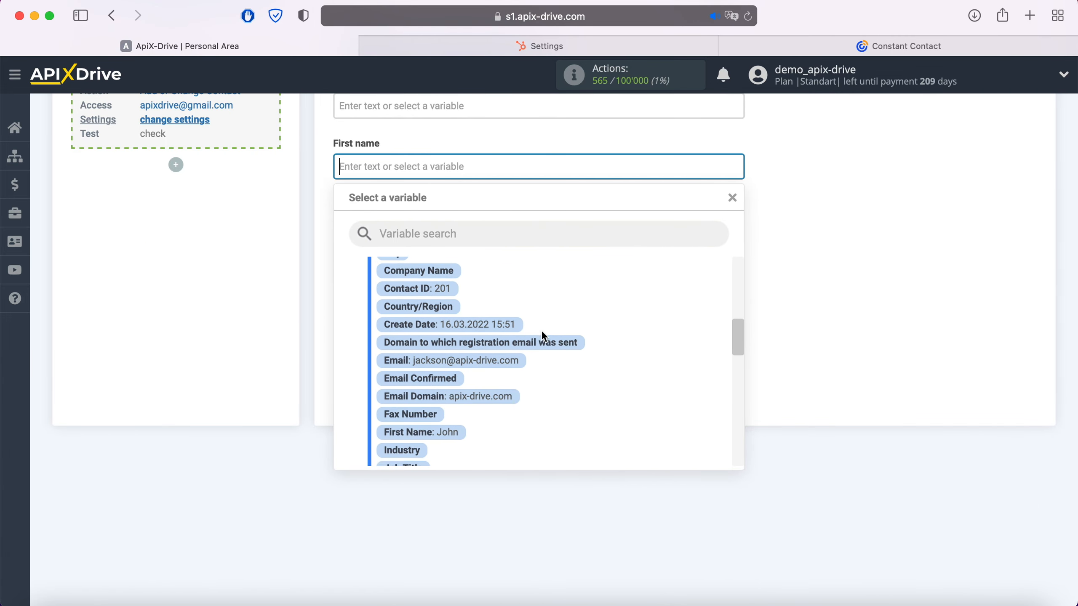
left_click(448, 379)
- Map HubSpot's Last Name to Last name and Mobile Phone Number to Phone
left_click(443, 298)
scroll(443, 289, "down", 3)
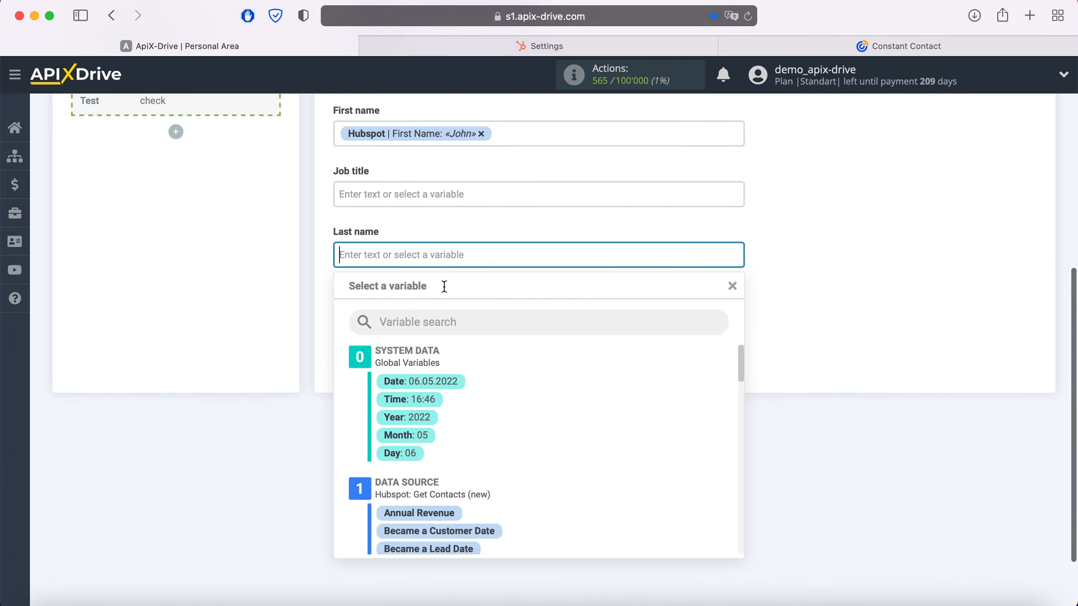
scroll(628, 338, "down", 10)
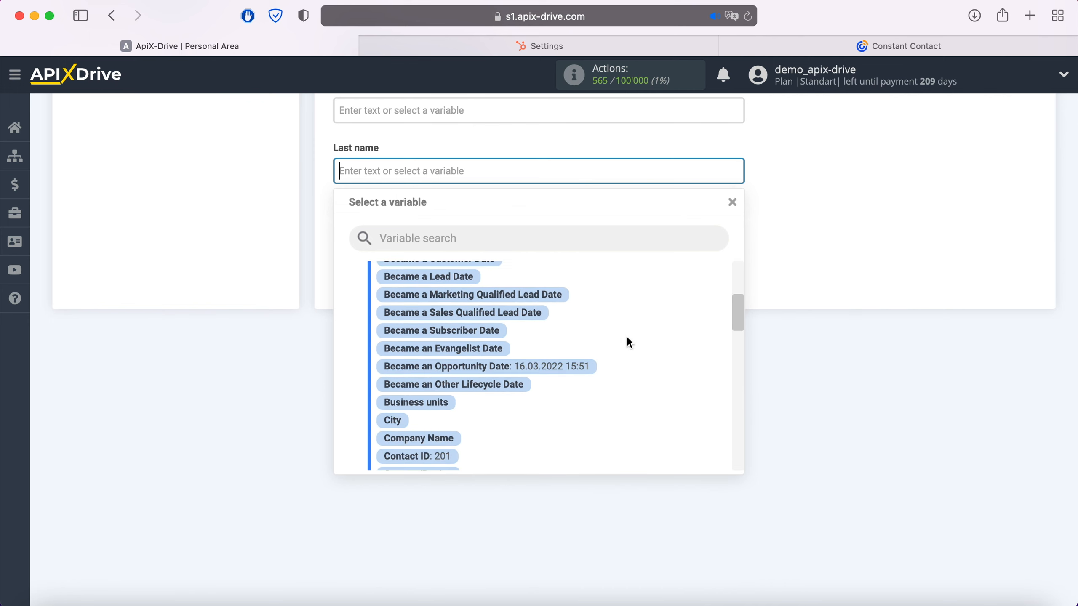
scroll(628, 338, "down", 5)
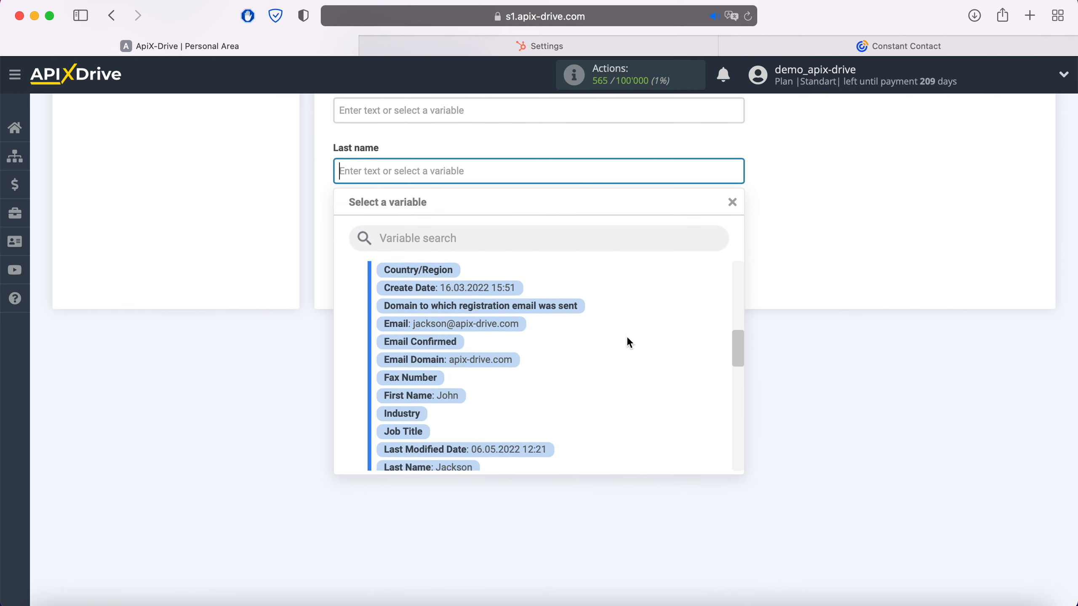
scroll(628, 342, "down", 1)
left_click(449, 409)
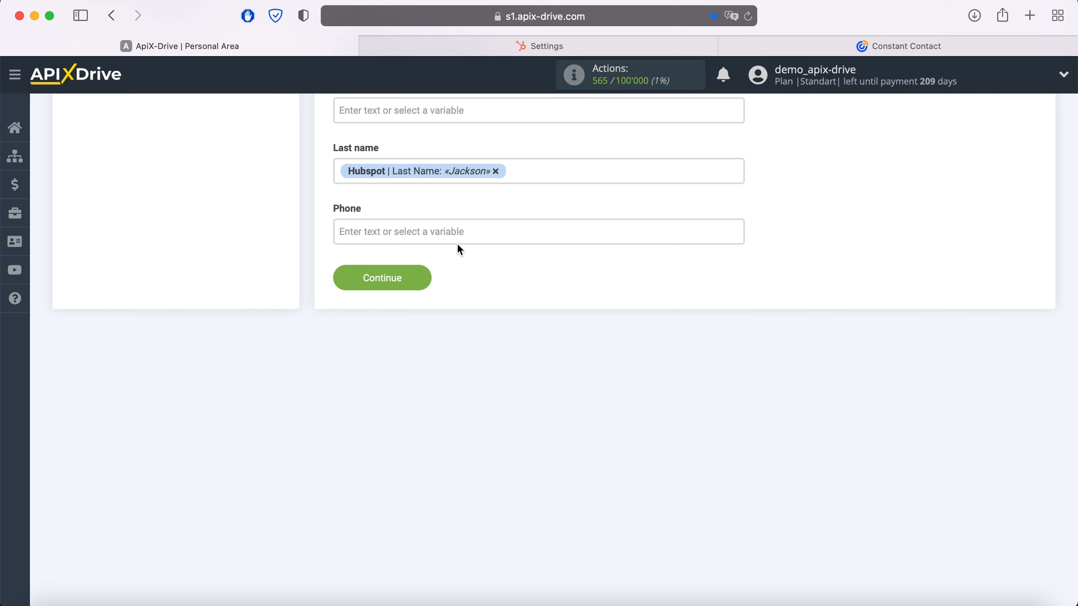
left_click(457, 232)
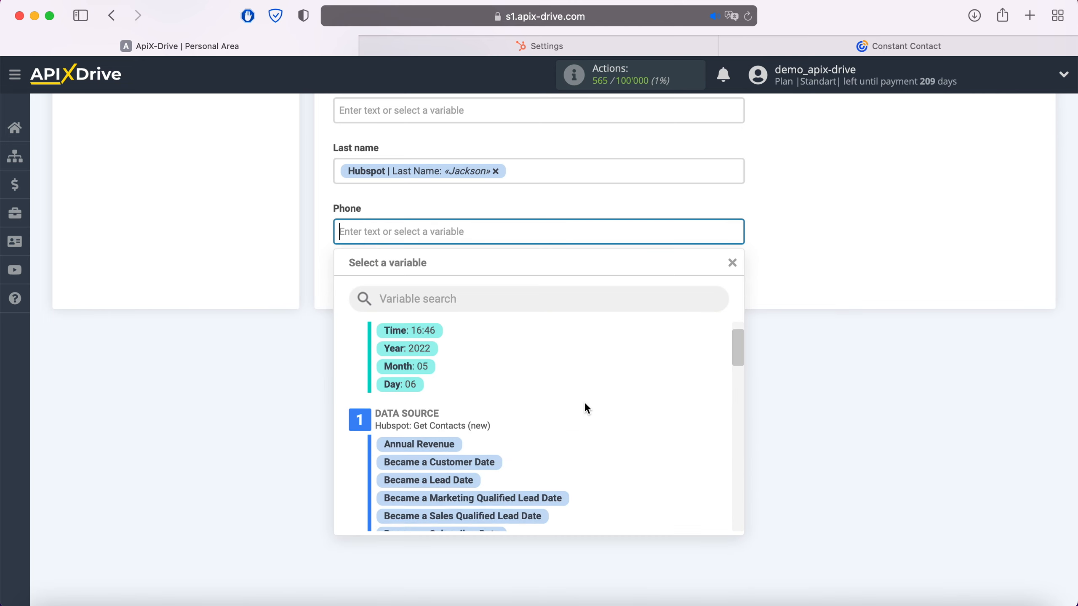
scroll(585, 404, "down", 5)
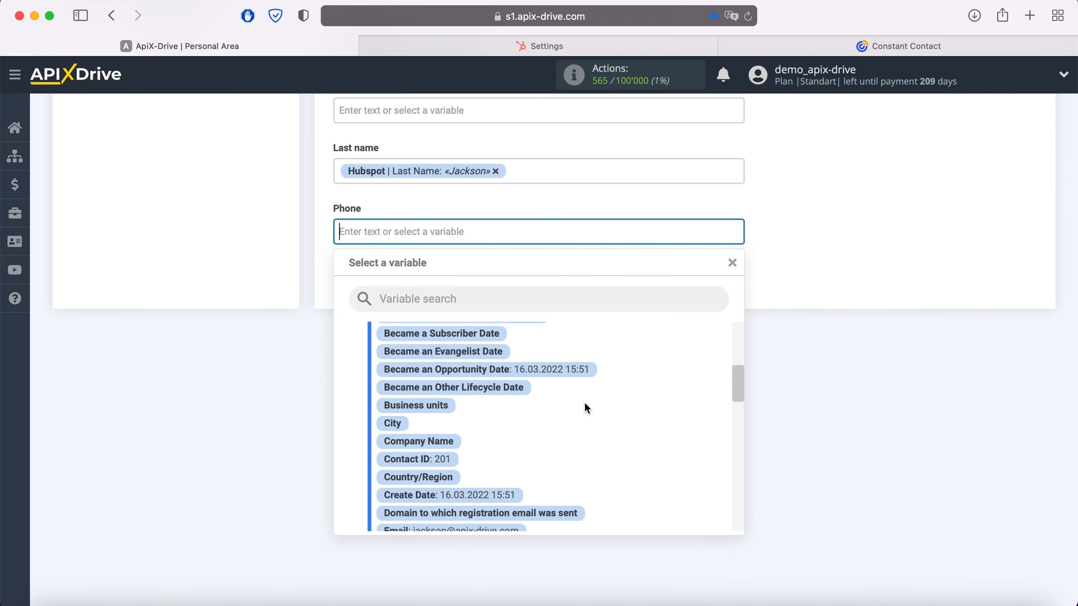
scroll(585, 403, "down", 5)
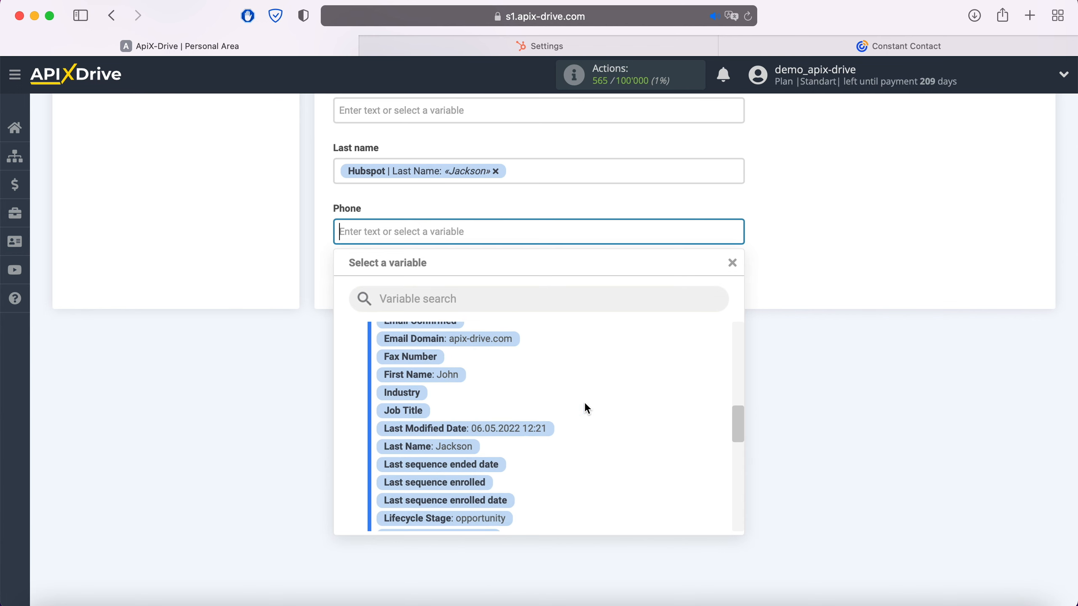
scroll(586, 404, "down", 5)
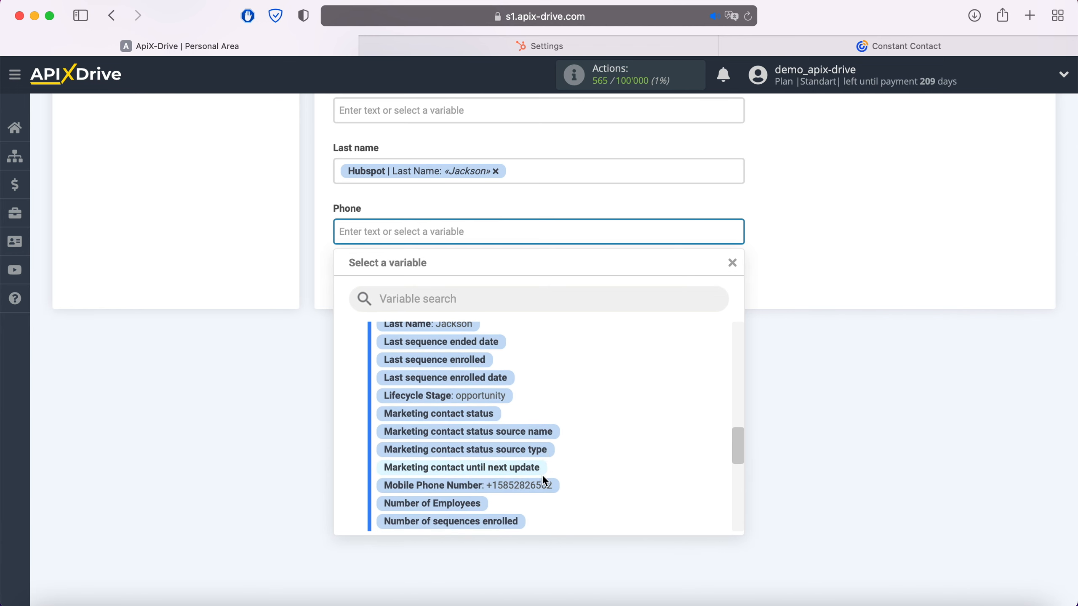
left_click(543, 480)
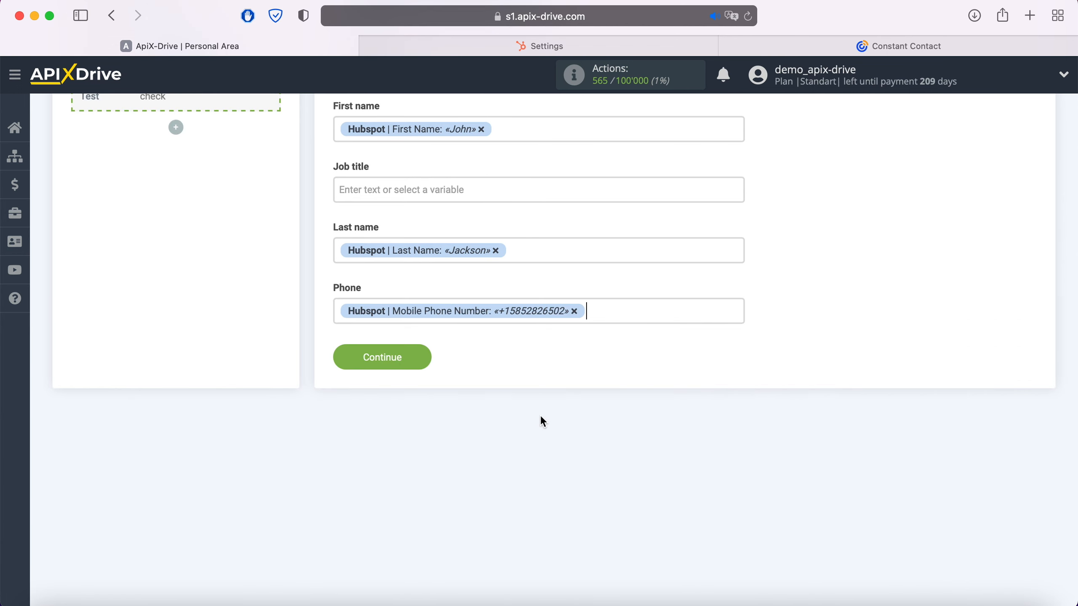
- Set Job title to 'Web' plus HubSpot's Email Domain and save the mapping
left_click(420, 186)
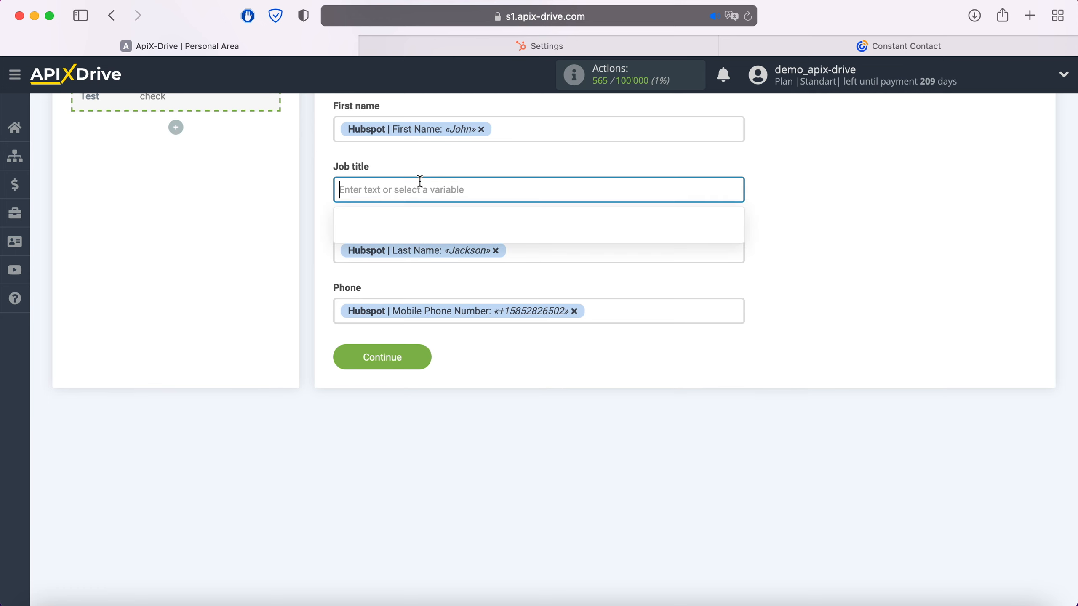
type("Web")
scroll(588, 351, "down", 5)
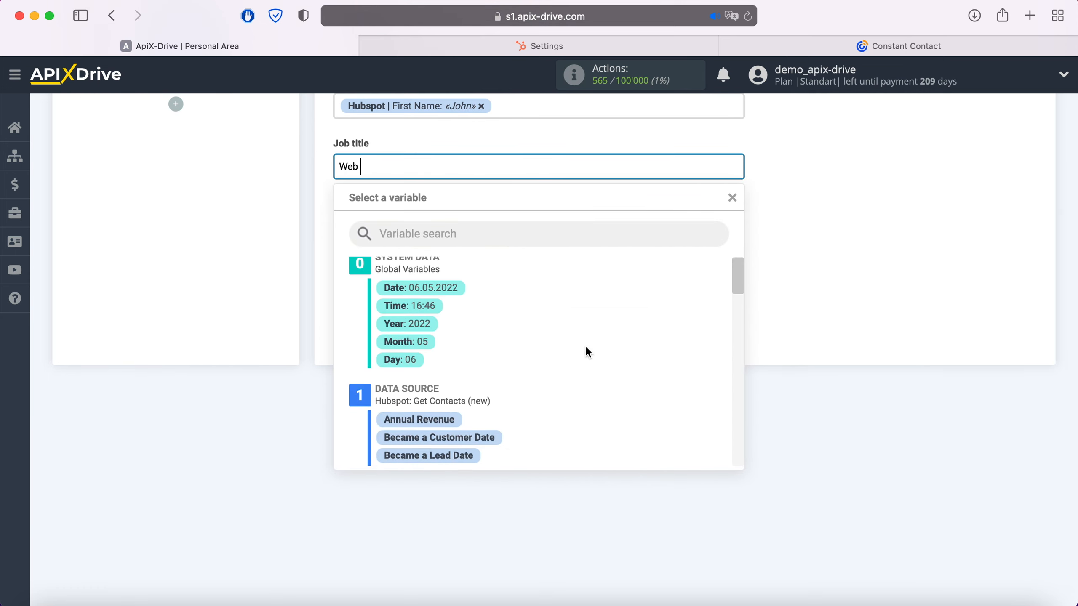
scroll(587, 349, "down", 4)
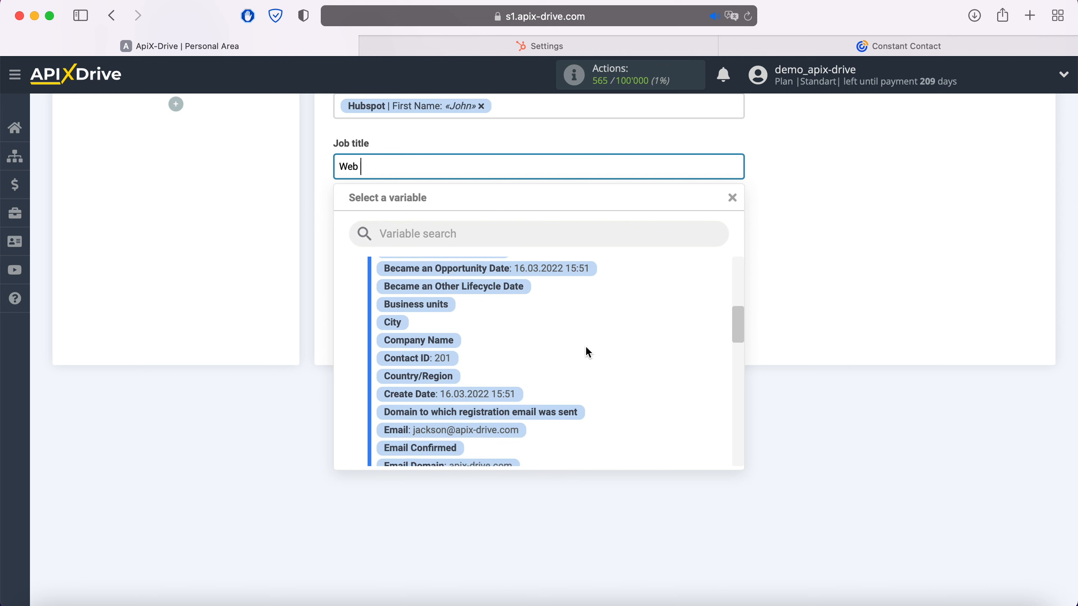
left_click(514, 429)
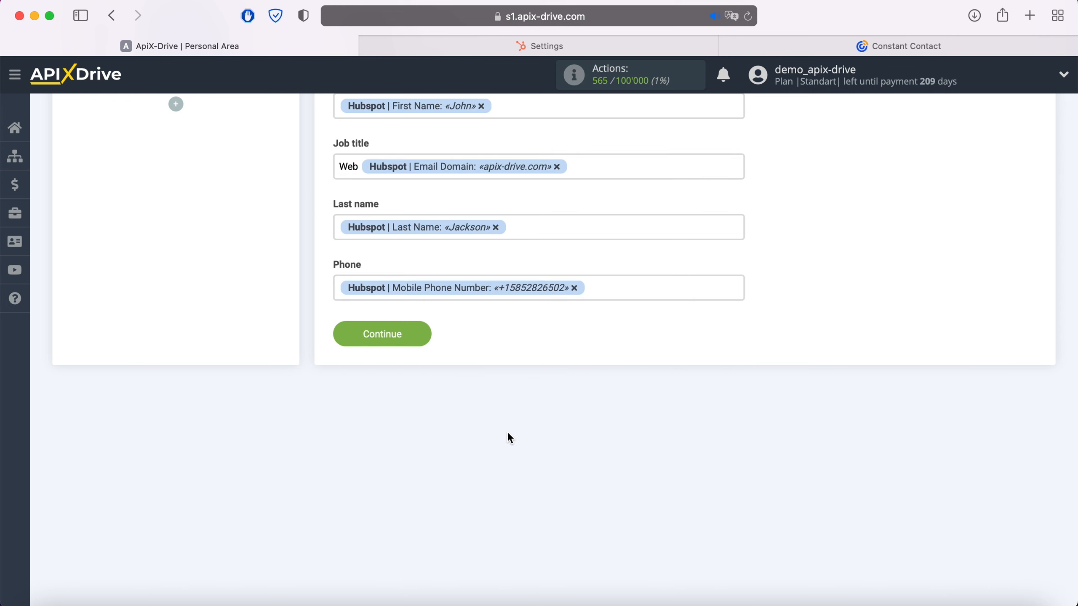
left_click(424, 338)
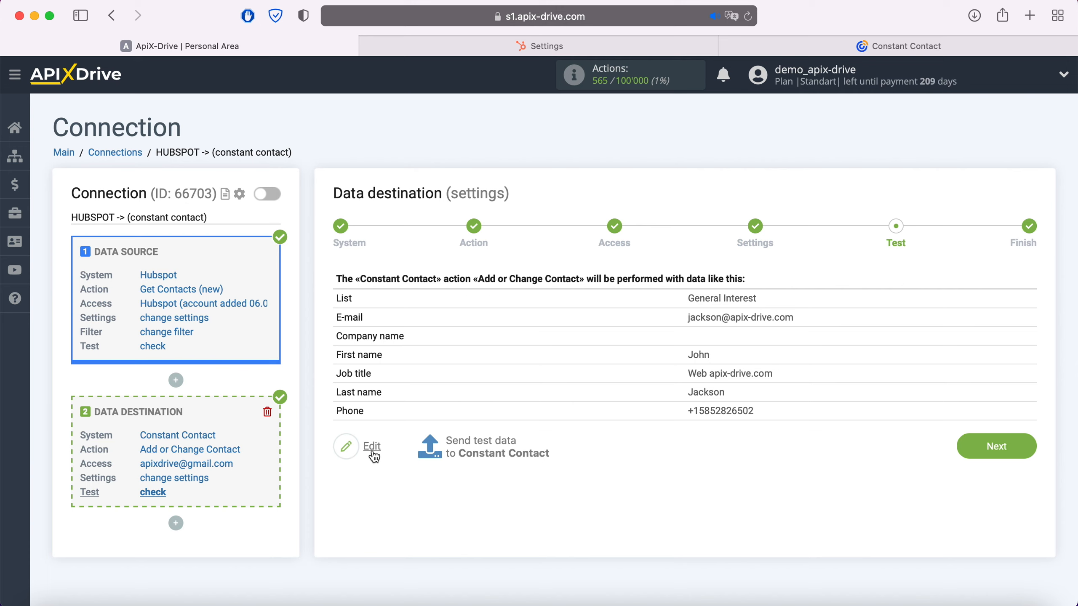
- Send the sample HubSpot contact to Constant Contact via the Add or Change Contact test
left_click(481, 441)
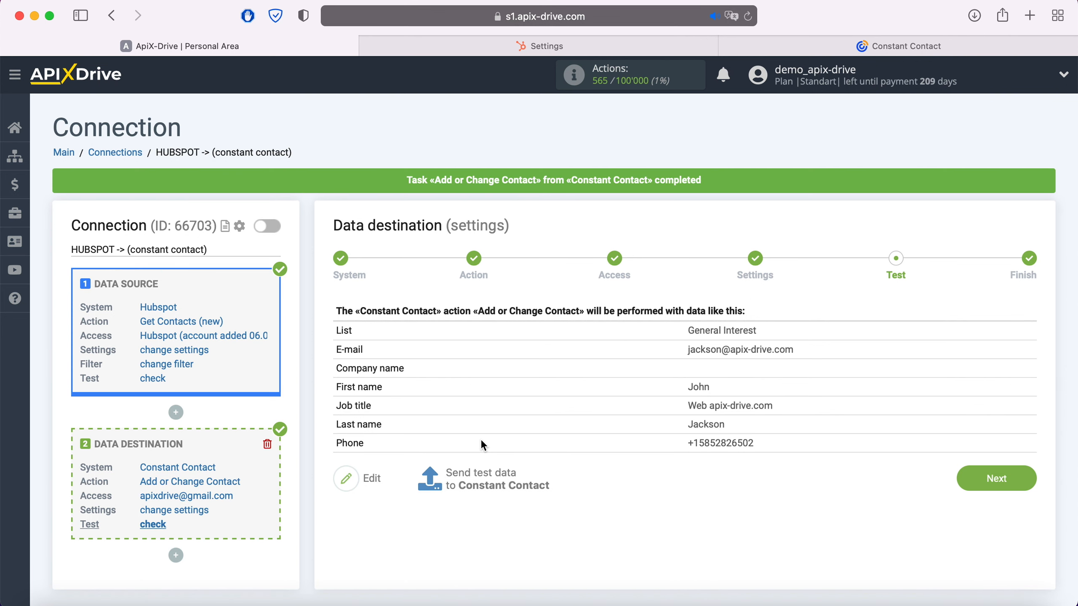
left_click(863, 50)
- Confirm the test contact and its mapped details appear in Constant Contact's General Interest list
left_click(167, 77)
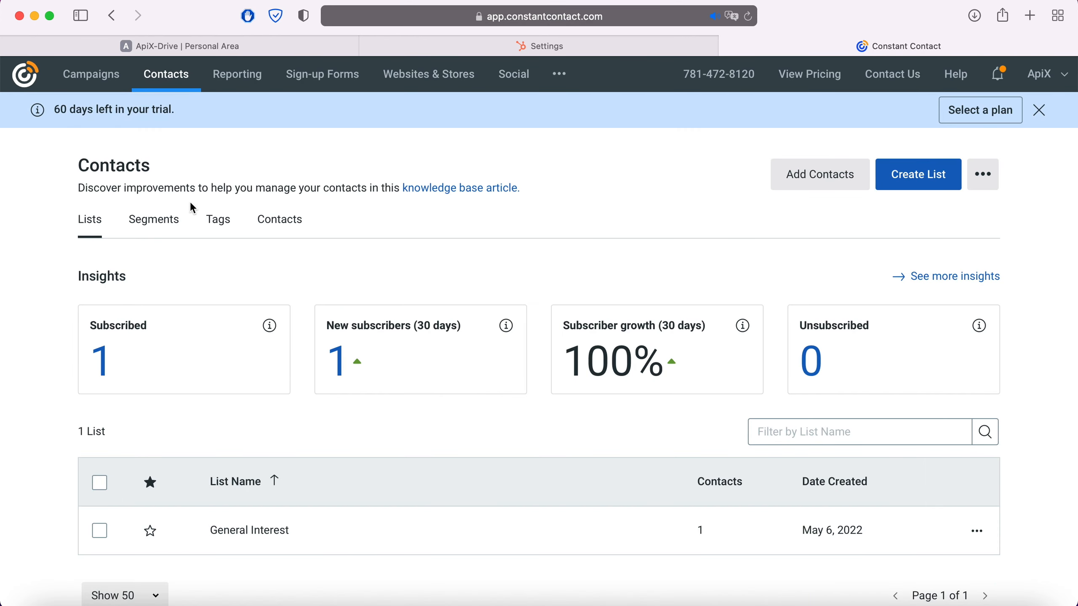
left_click(255, 530)
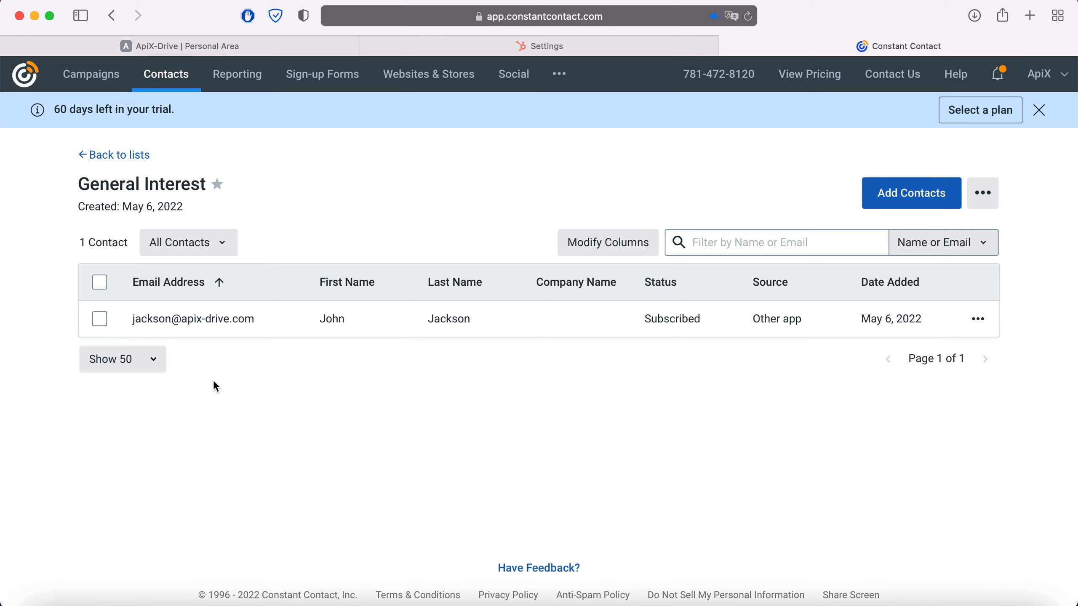
left_click(193, 319)
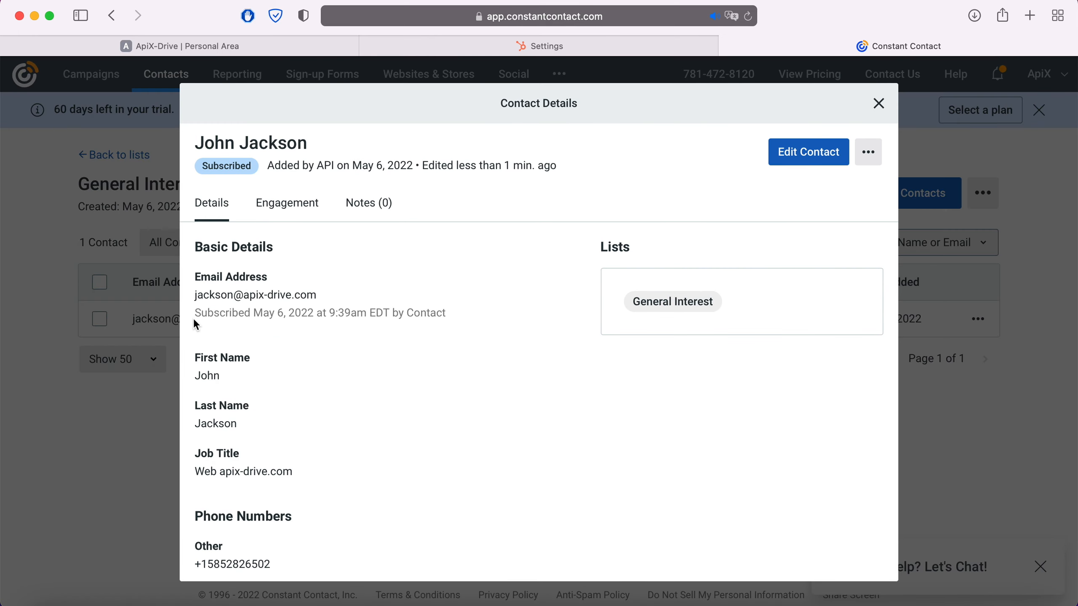
left_click(182, 48)
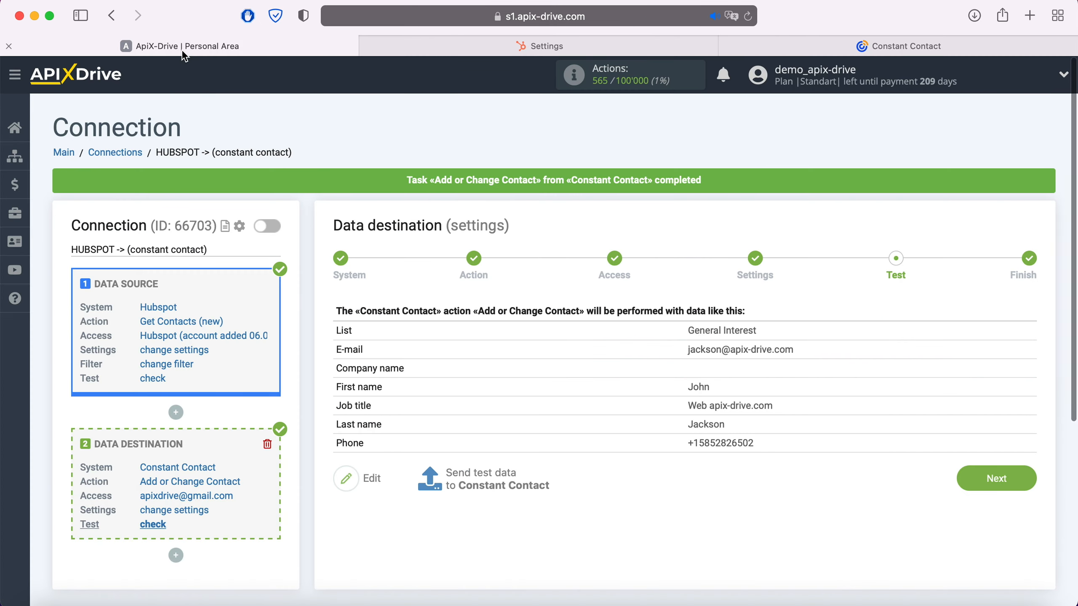
- Complete the HUBSPOT -> Constant Contact connection, enable auto-update, and set its interval to 5 minutes
left_click(1030, 477)
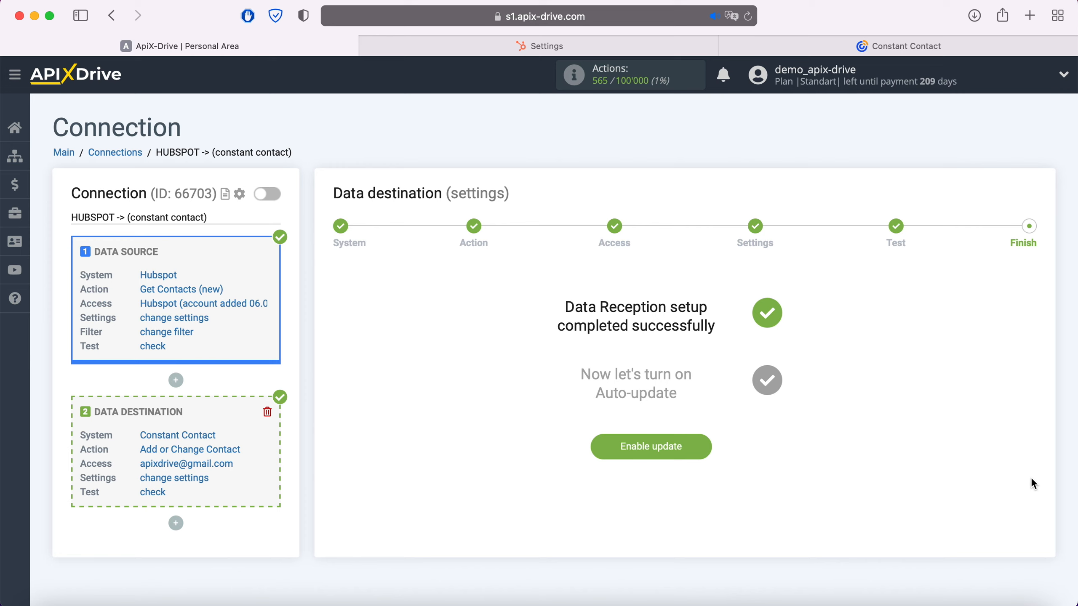
left_click(700, 444)
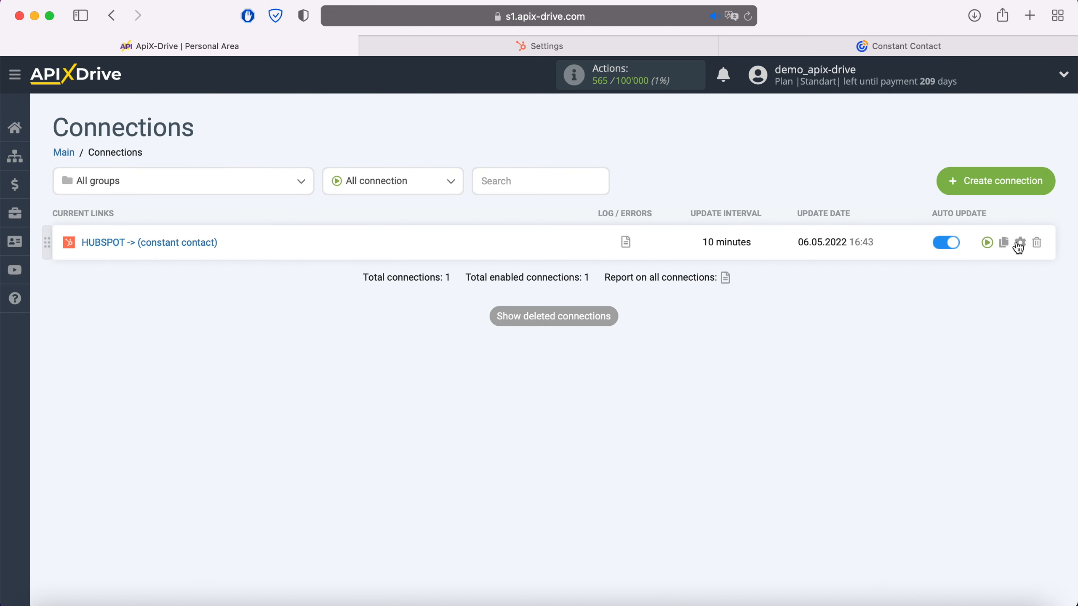
left_click(1021, 243)
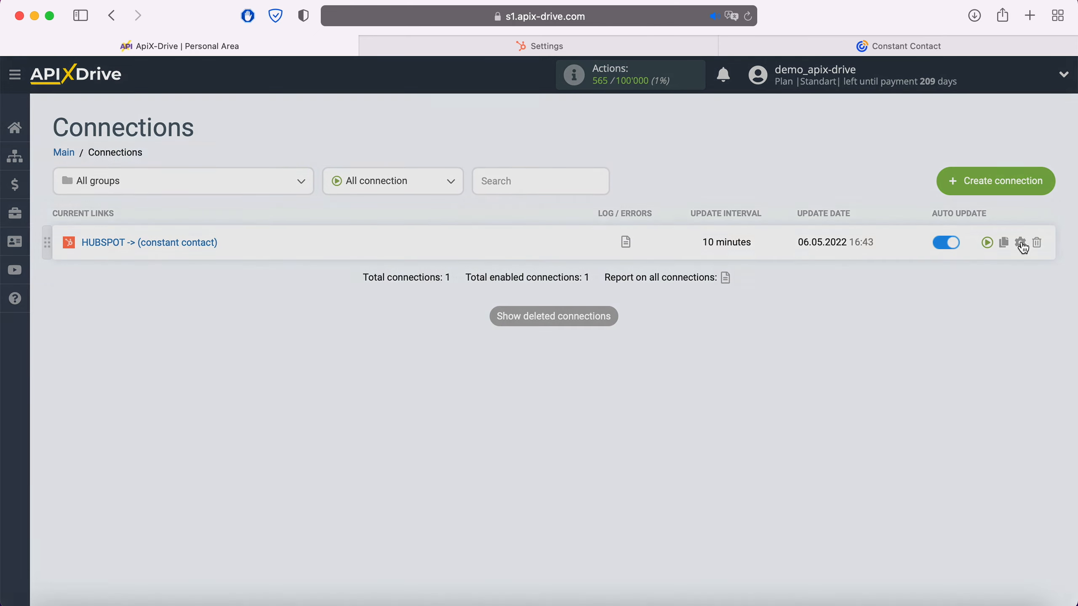
left_click(654, 344)
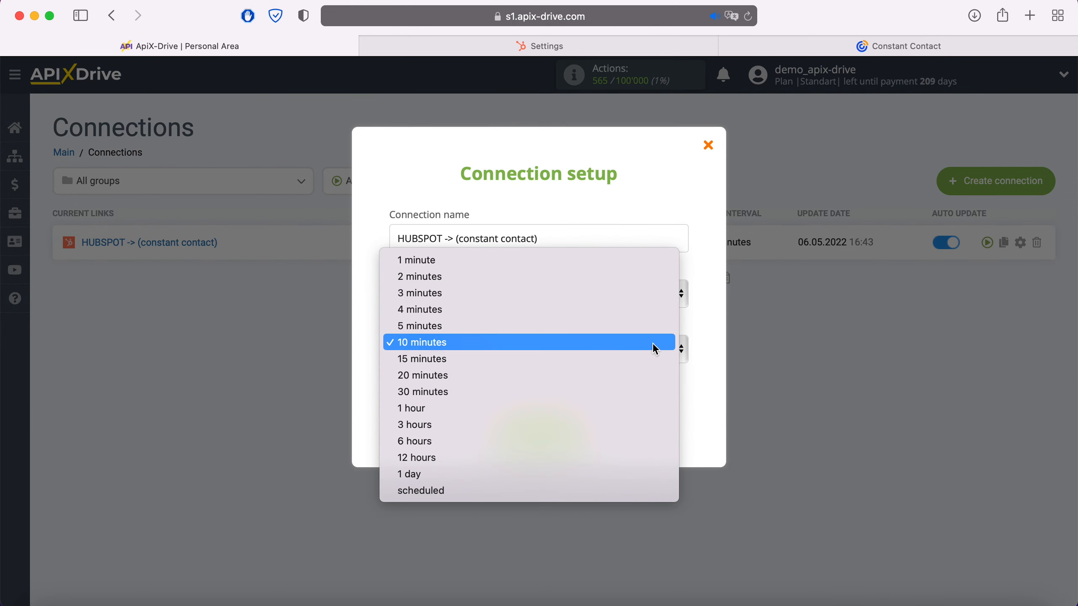
left_click(582, 327)
left_click(571, 429)
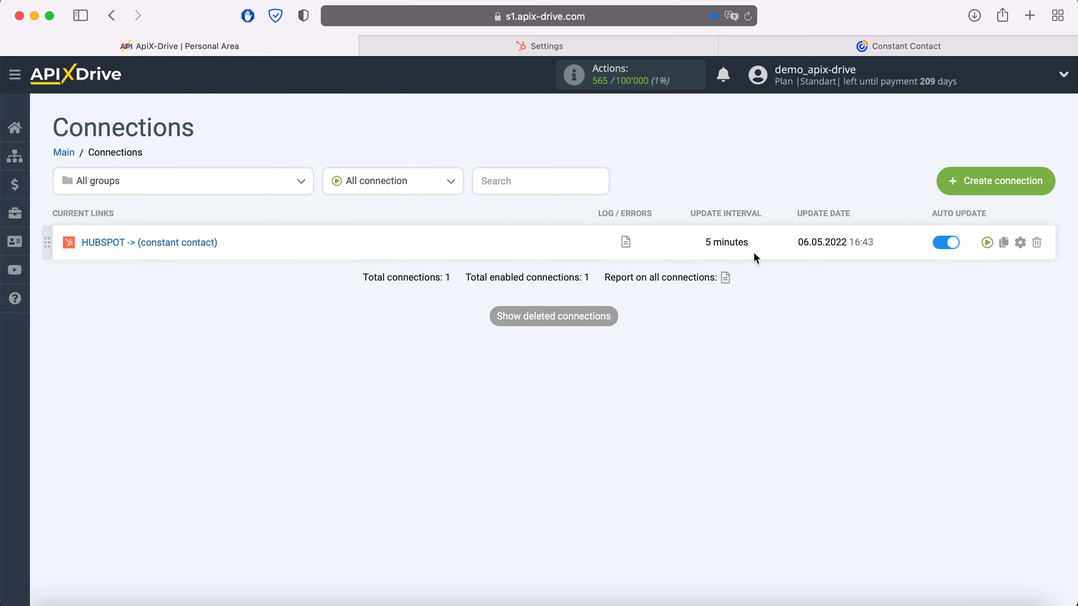